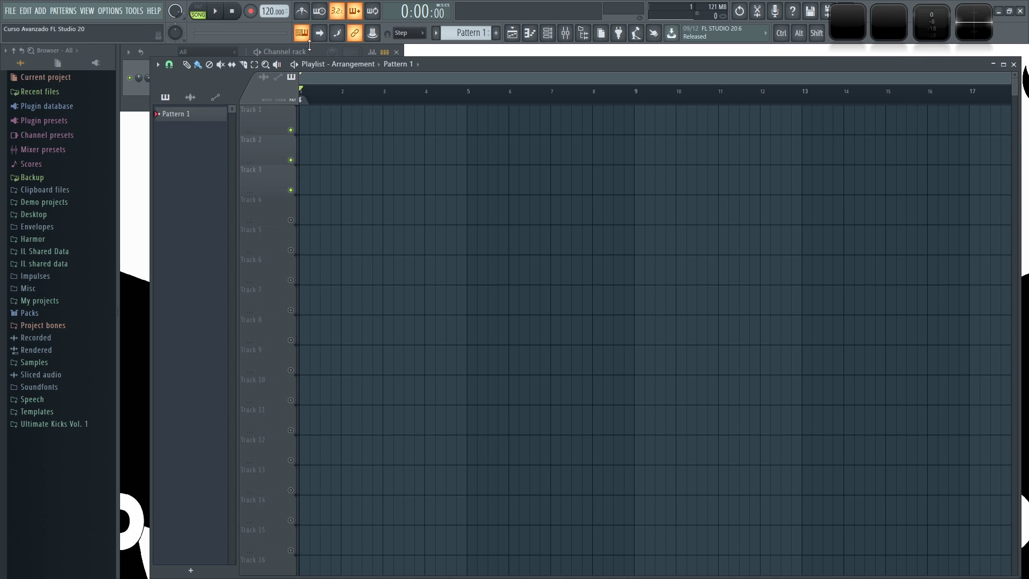
Step: Try to import the Intro Olbaid 1 Fondo Negro video from the File Explorer Videos folder into the playlist and the channel rack
left_click(317, 49)
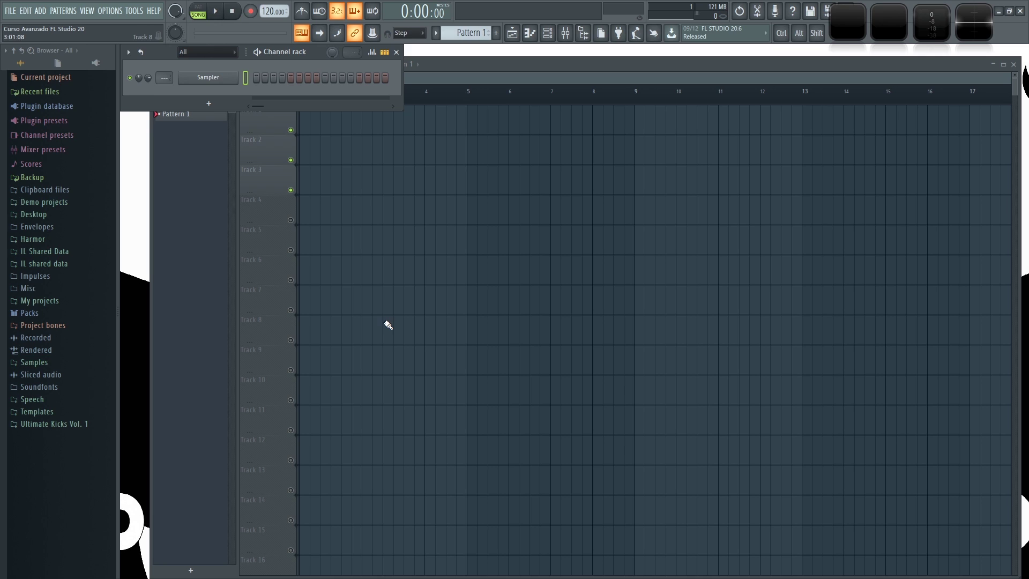
key("alt+Tab")
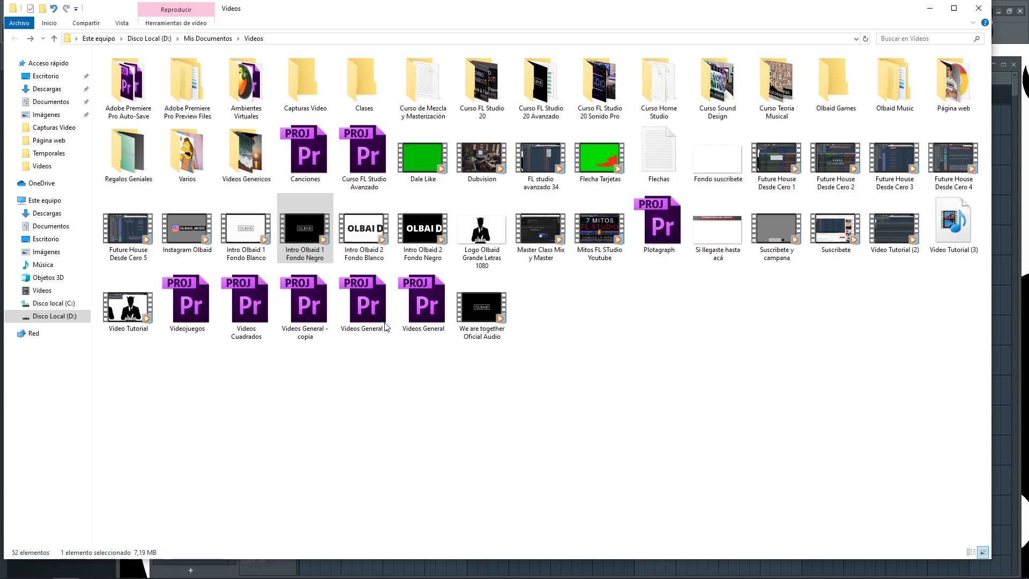
left_click_drag(305, 230, 456, 379)
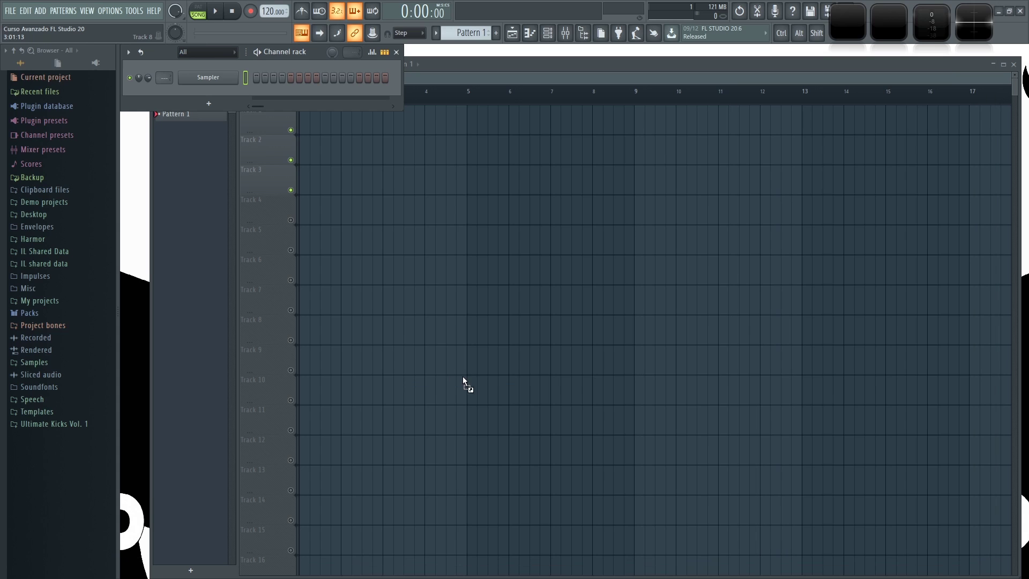
left_click_drag(406, 188, 308, 98)
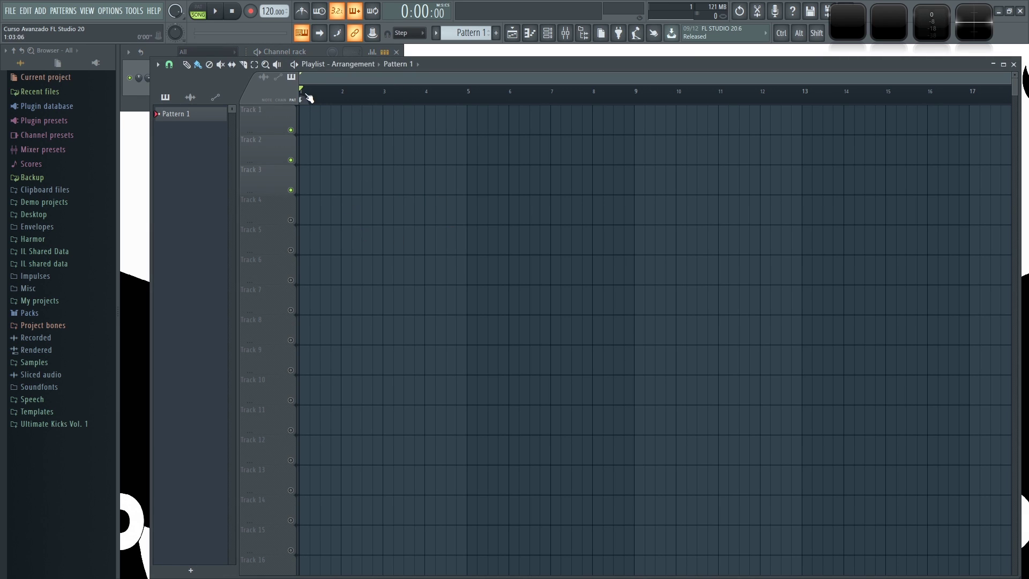
left_click_drag(315, 53, 204, 95)
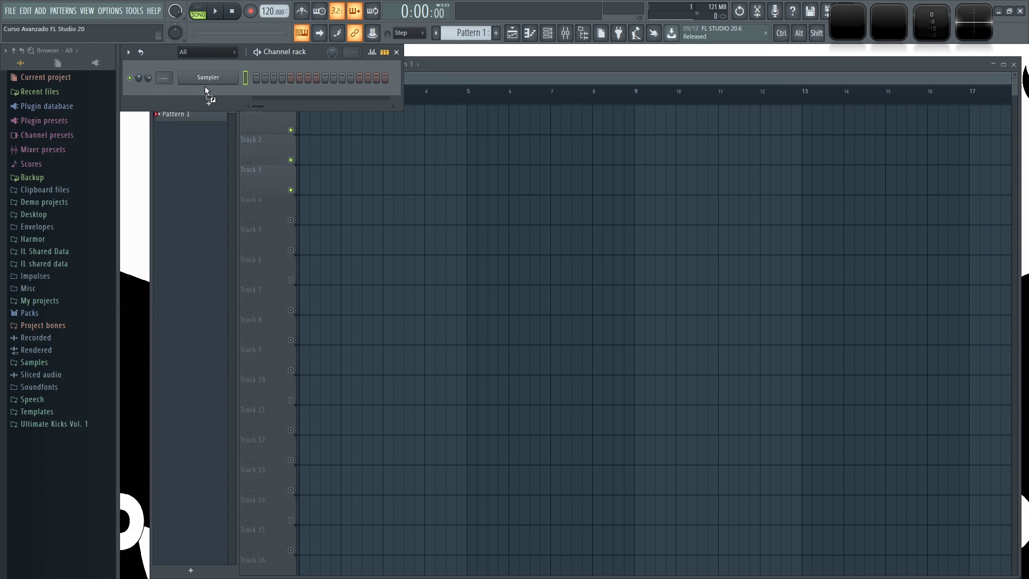
left_click_drag(206, 87, 207, 90)
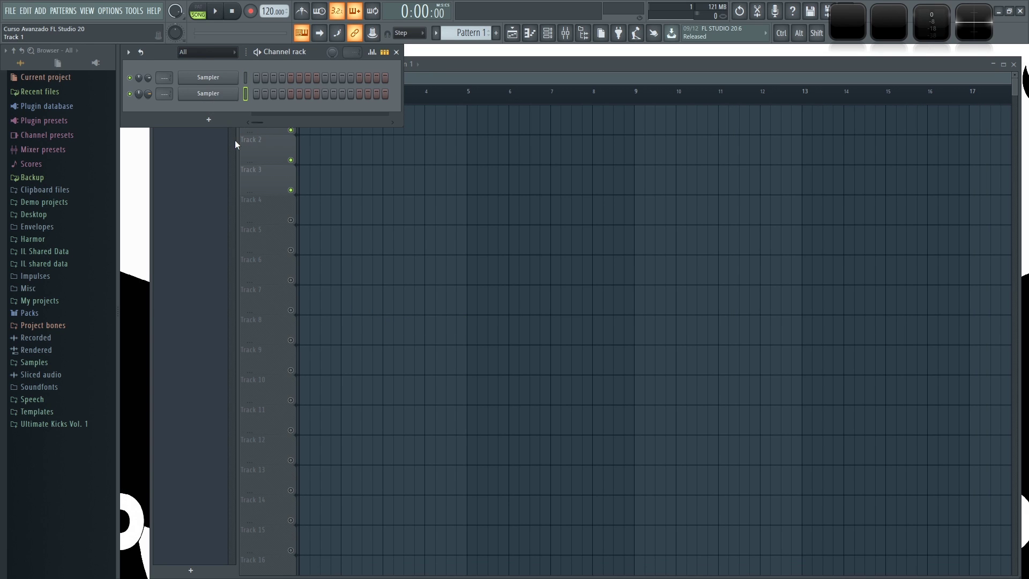
Step: Compare the settings windows of the two Sampler channels and delete the newly added one
left_click(216, 95)
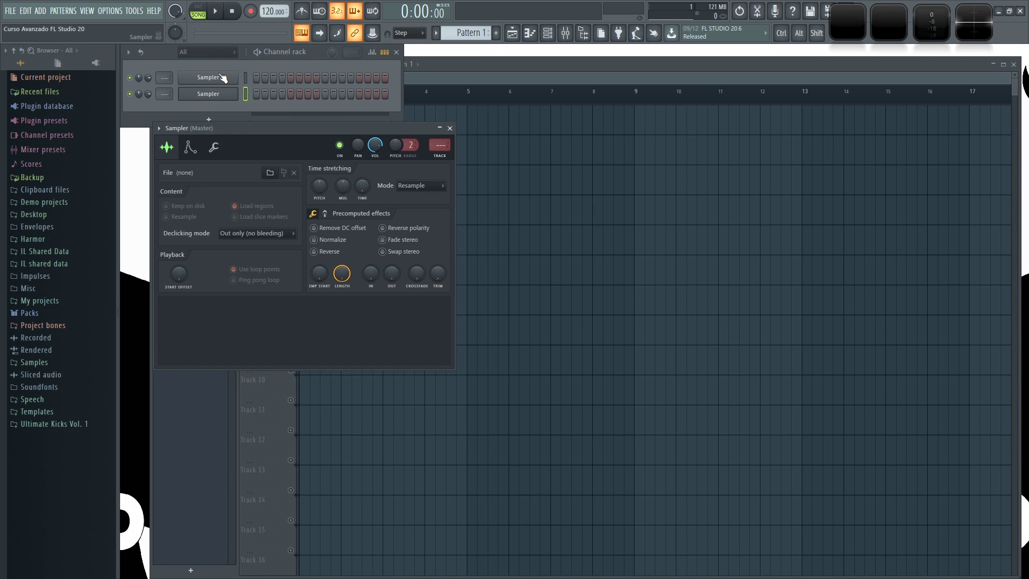
left_click(219, 80)
left_click(220, 94)
left_click(219, 80)
left_click(218, 96)
right_click(207, 91)
left_click(264, 206)
left_click(480, 65)
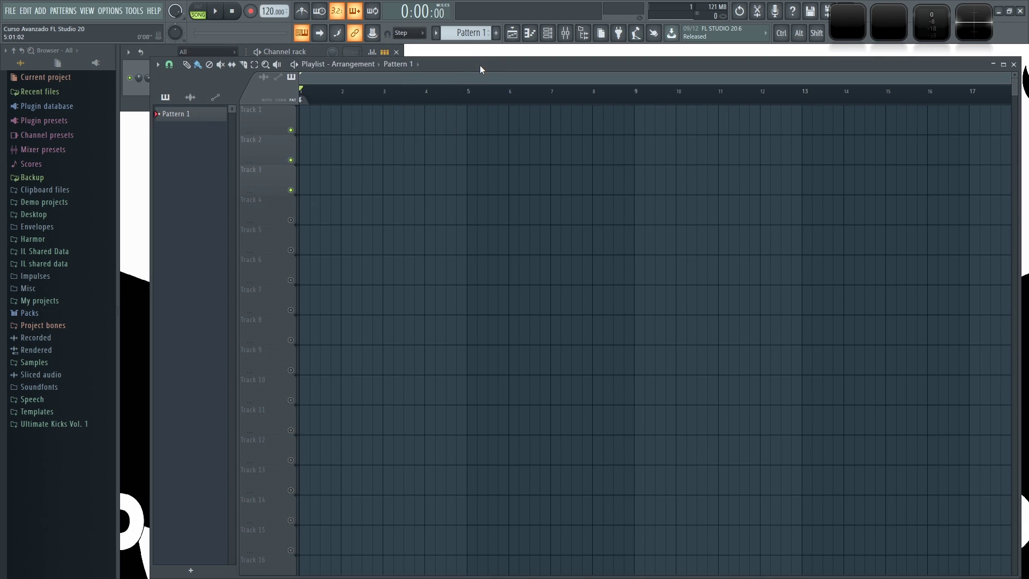
Step: Add a Fruity Video Player channel to the channel rack and place its window over the playlist
left_click(330, 50)
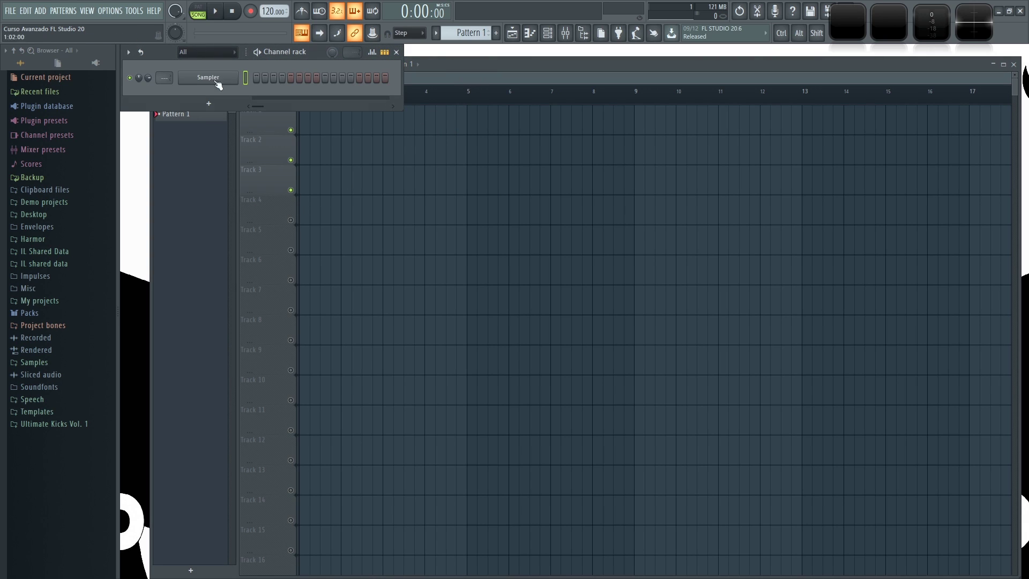
left_click(208, 105)
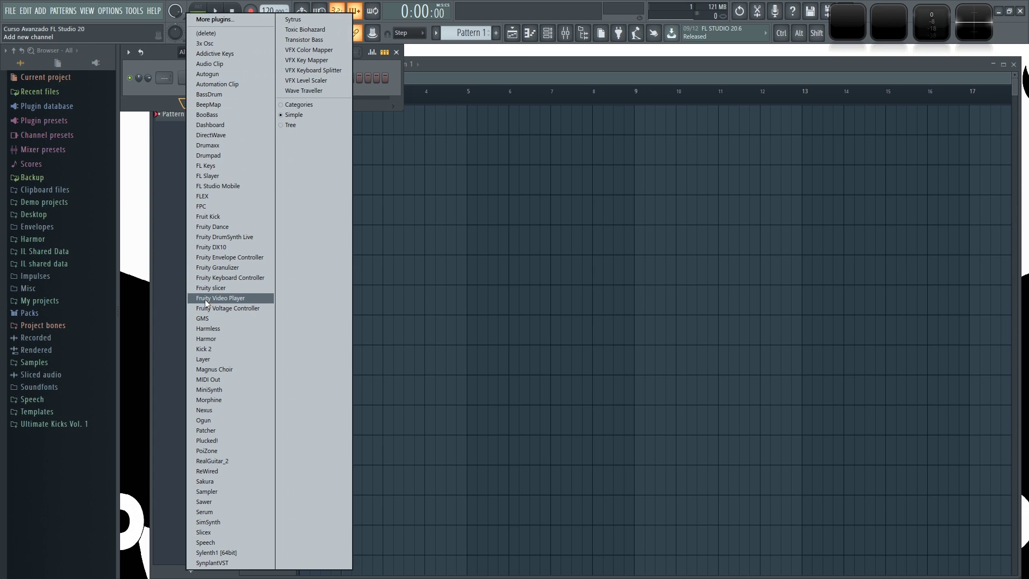
left_click(237, 298)
left_click_drag(270, 146, 420, 173)
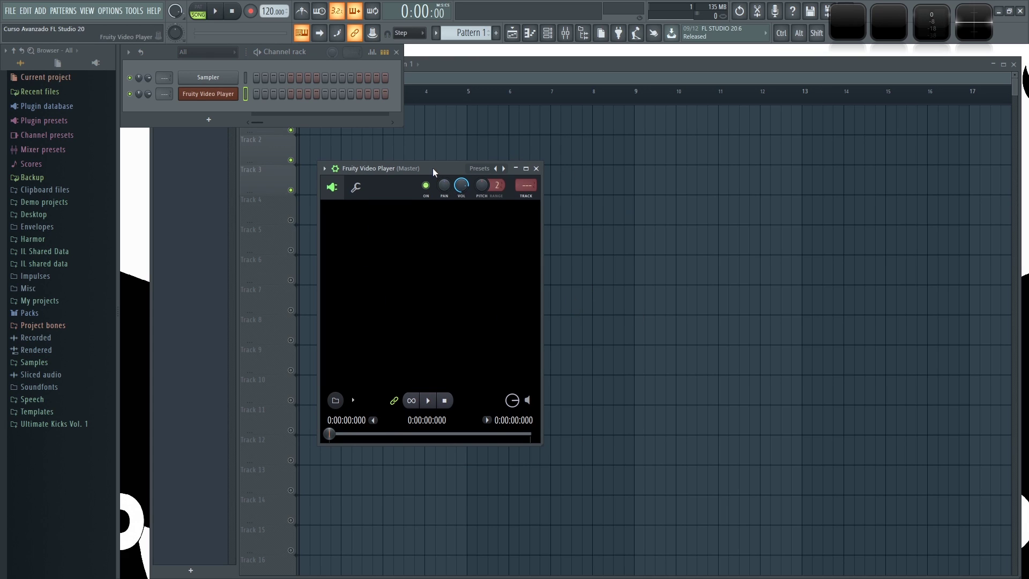
left_click_drag(432, 169, 429, 152)
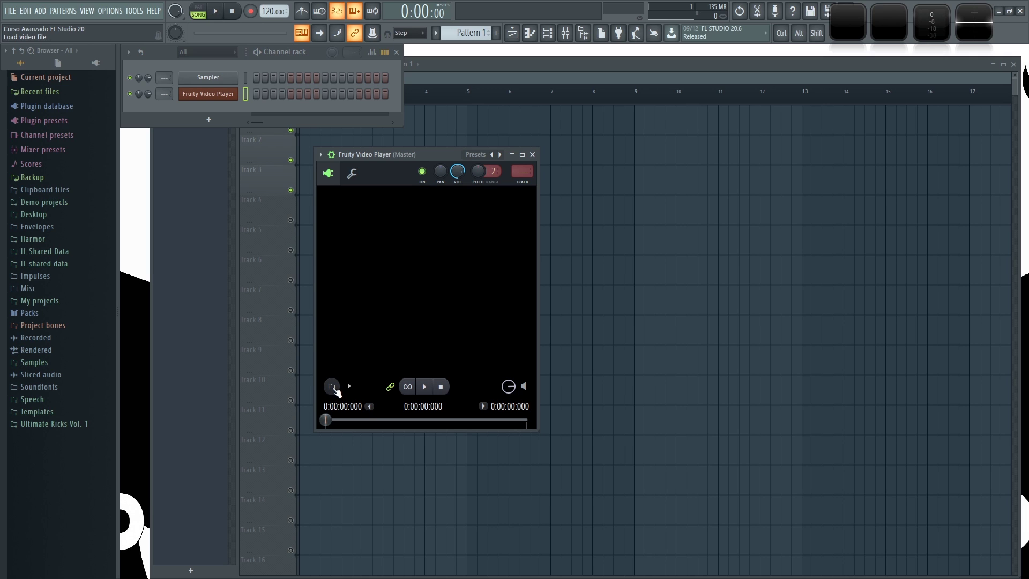
Step: Load the Intro Olbaid 1 Fondo Negro video from the File Explorer Videos folder into the Fruity Video Player
left_click(332, 387)
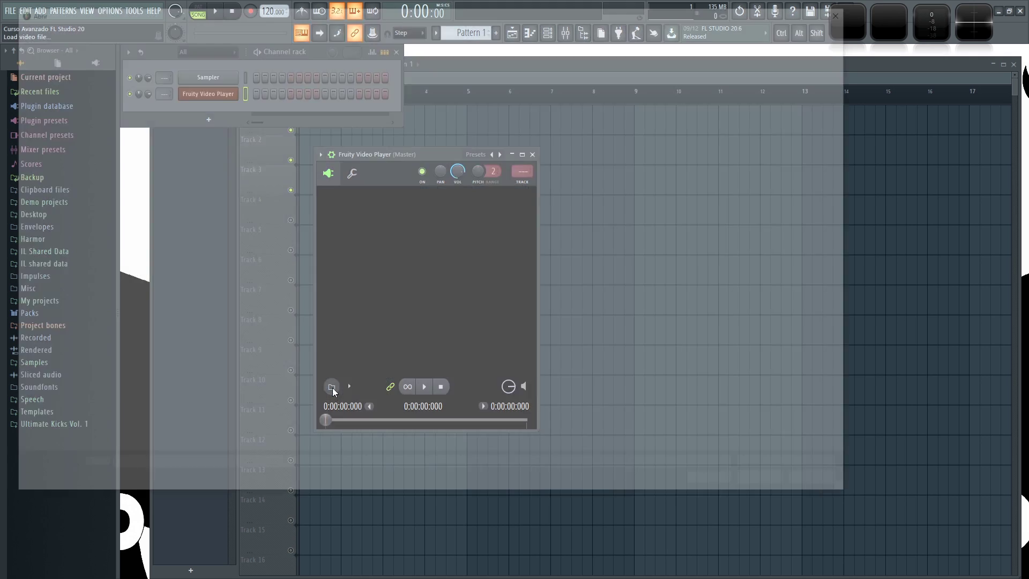
left_click(809, 483)
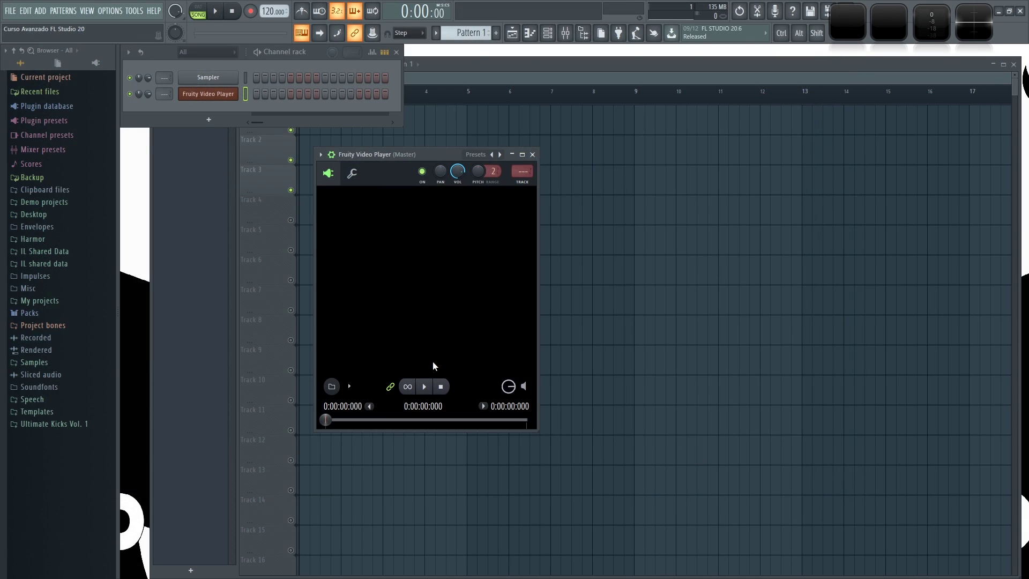
key("alt+Tab")
left_click_drag(294, 217, 594, 402)
key("alt+Tab")
left_click_drag(427, 247, 440, 272)
Step: Reposition the video player window over the playlist and enlarge it
mouse_move(398, 152)
left_mouse_down()
mouse_move(425, 148)
mouse_move(408, 150)
left_mouse_up()
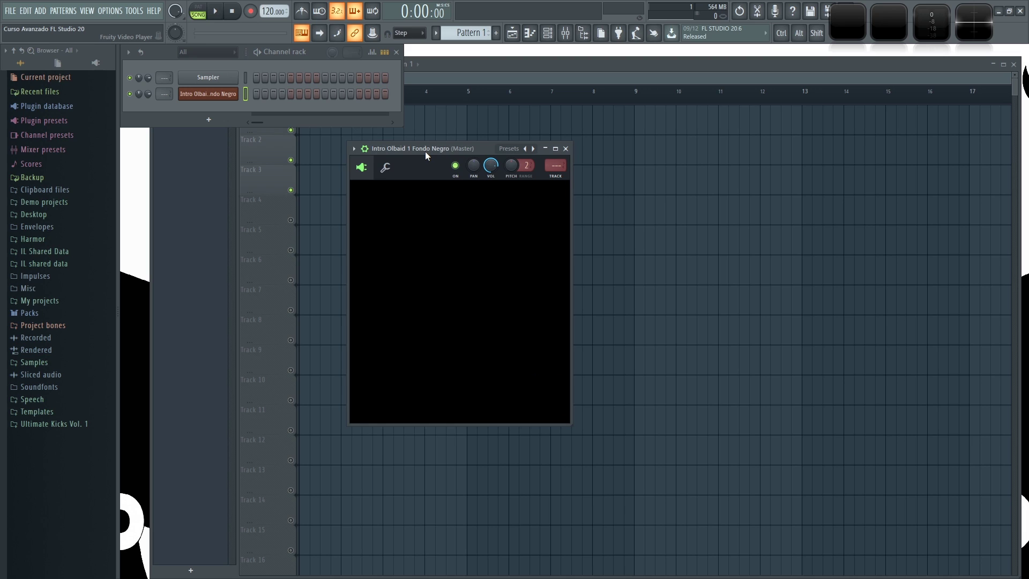
left_click_drag(425, 151, 485, 130)
left_click_drag(631, 403, 827, 480)
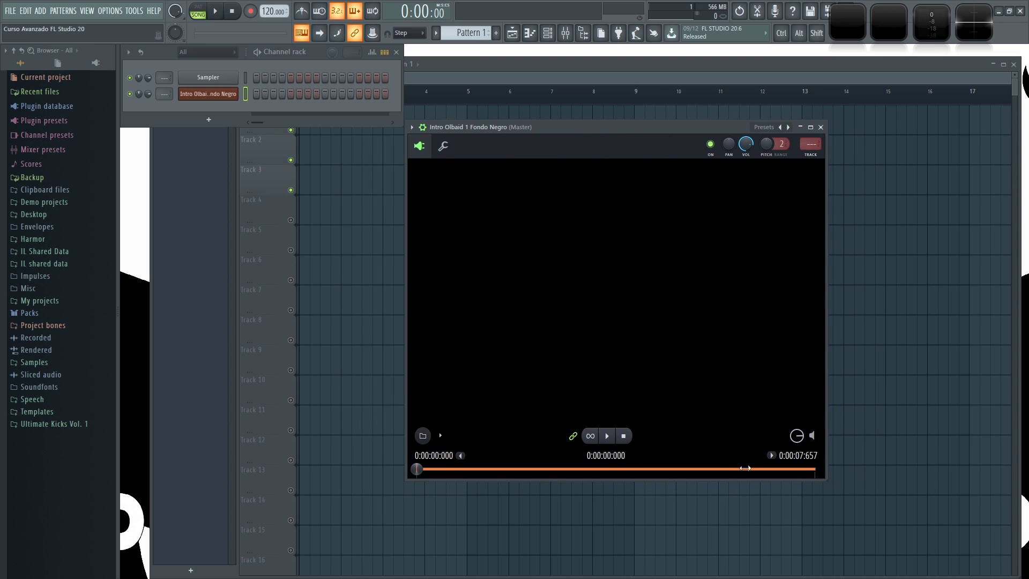
left_click_drag(826, 480, 690, 488)
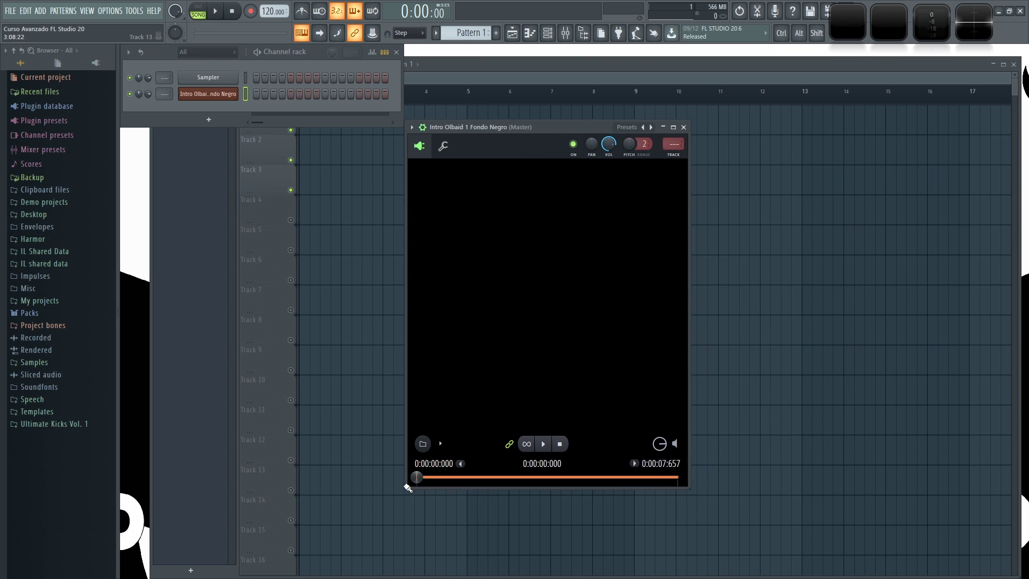
left_click_drag(406, 403, 373, 403)
Step: Preview the loaded video in the player while widening its window, and stop playback
left_click(528, 445)
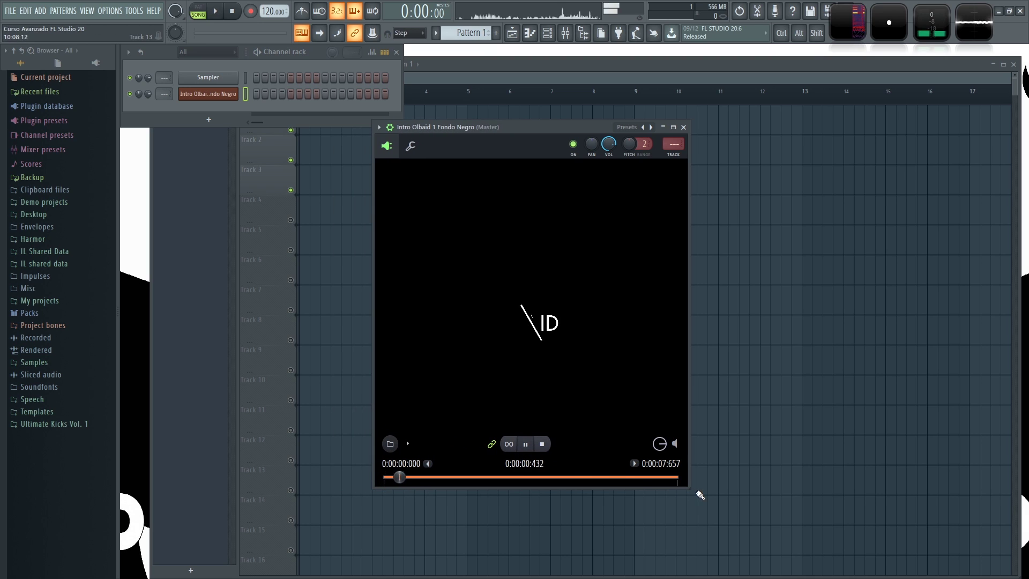
left_click_drag(697, 492, 818, 485)
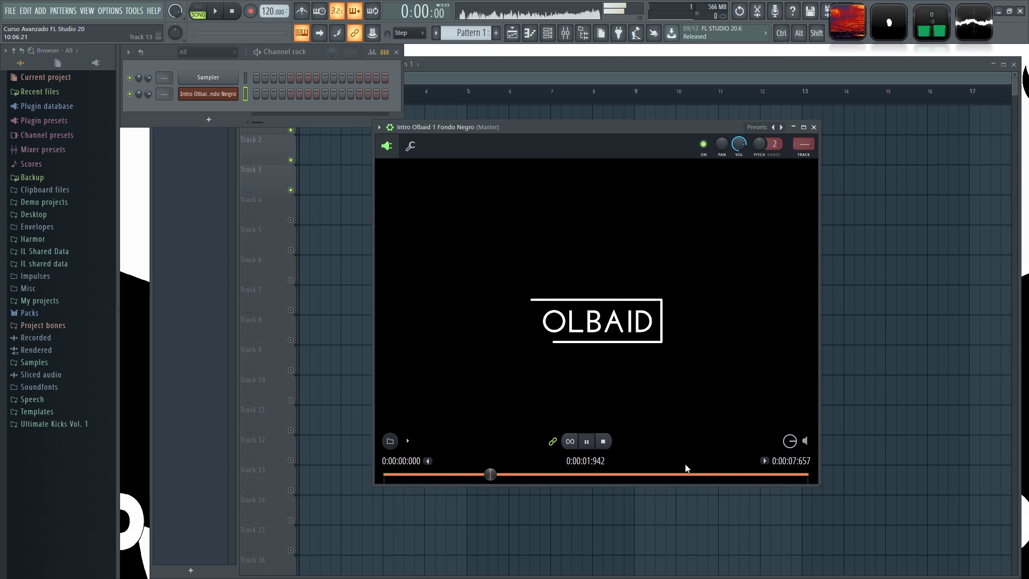
left_click(605, 442)
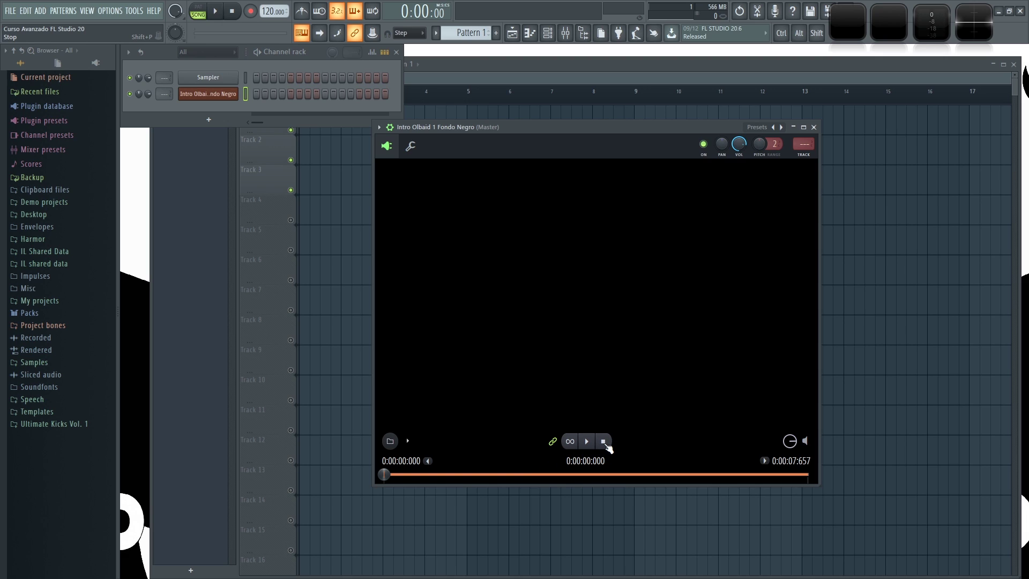
Step: Replay and stop the video in the player, and toggle its loop mode on and off
left_click(587, 441)
left_click(603, 441)
left_click(570, 441)
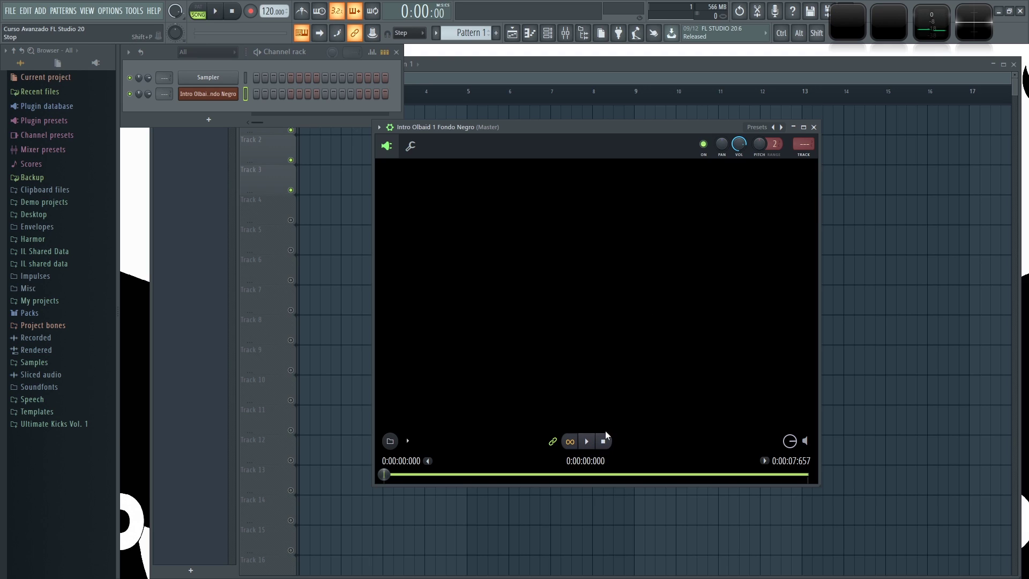
left_click(569, 441)
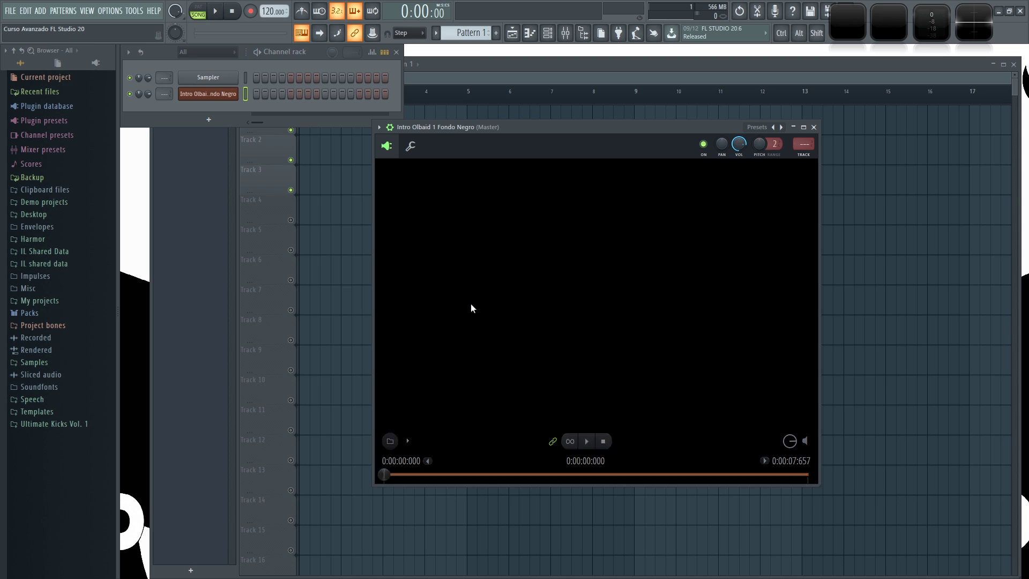
Step: Play the project together with the linked video and mute the video player's sound
left_click(222, 13)
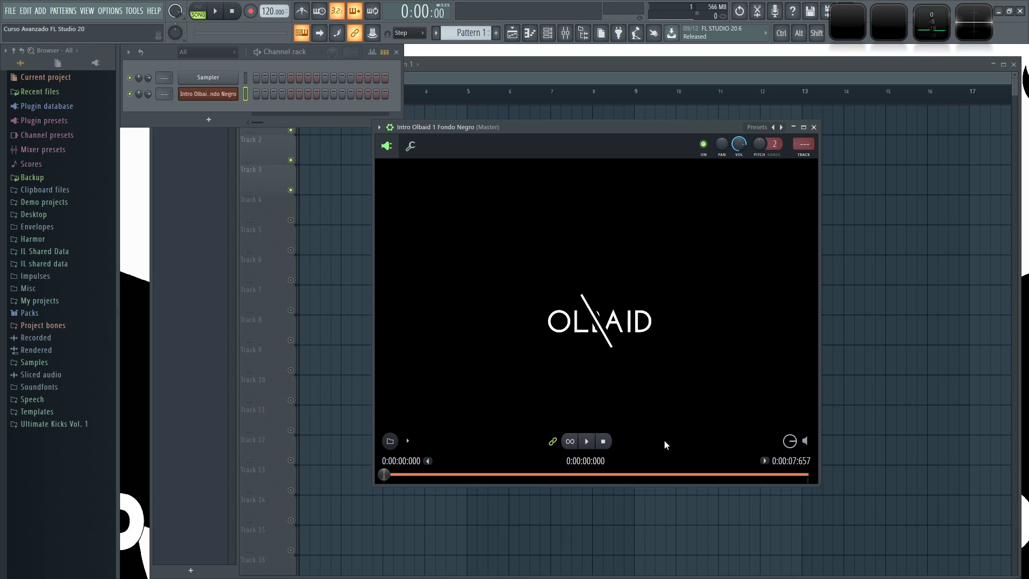
key("space")
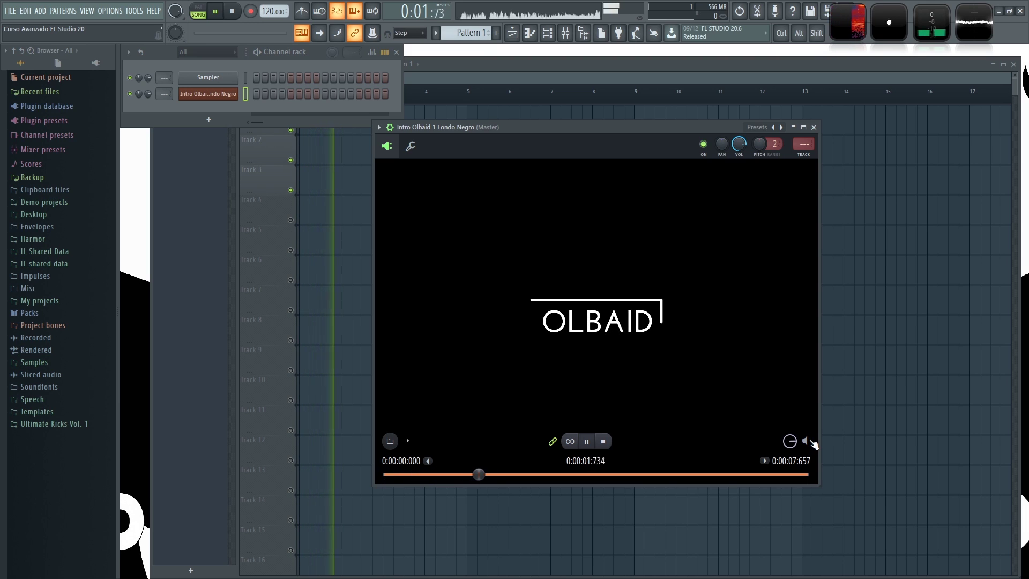
left_click(807, 442)
key("space")
Step: Set the video's start time to 0:00:02:266 and test it with the project playback
left_click_drag(383, 475, 512, 474)
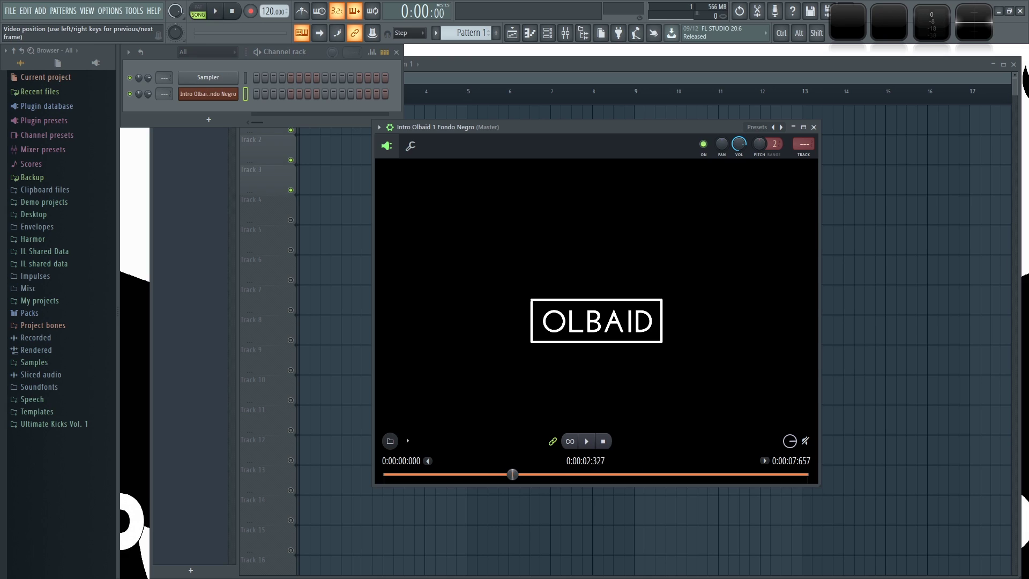
left_click(429, 462)
key("space")
key("space")
Step: Set the video's end time to 0:00:06:105, restore it to 0:00:07:657, and return the video position to the beginning
left_click_drag(545, 471, 722, 473)
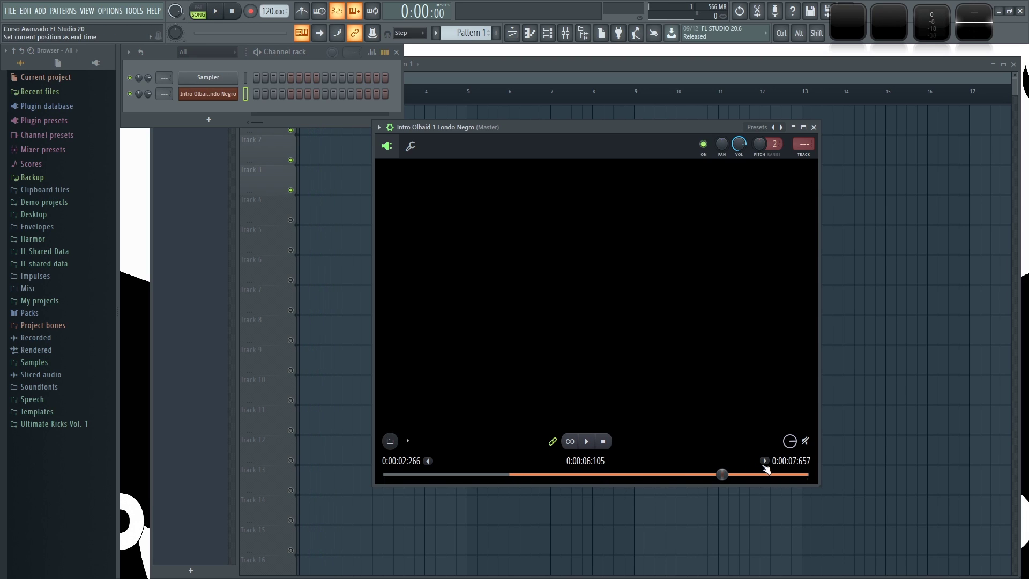
left_click(765, 462)
left_click_drag(768, 474, 807, 474)
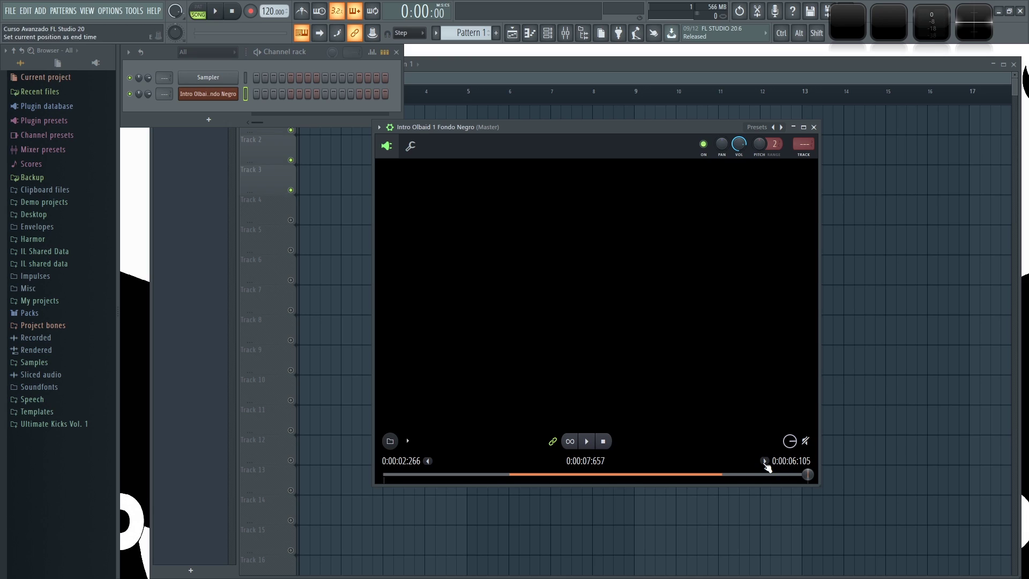
left_click(764, 461)
left_click_drag(811, 476, 383, 475)
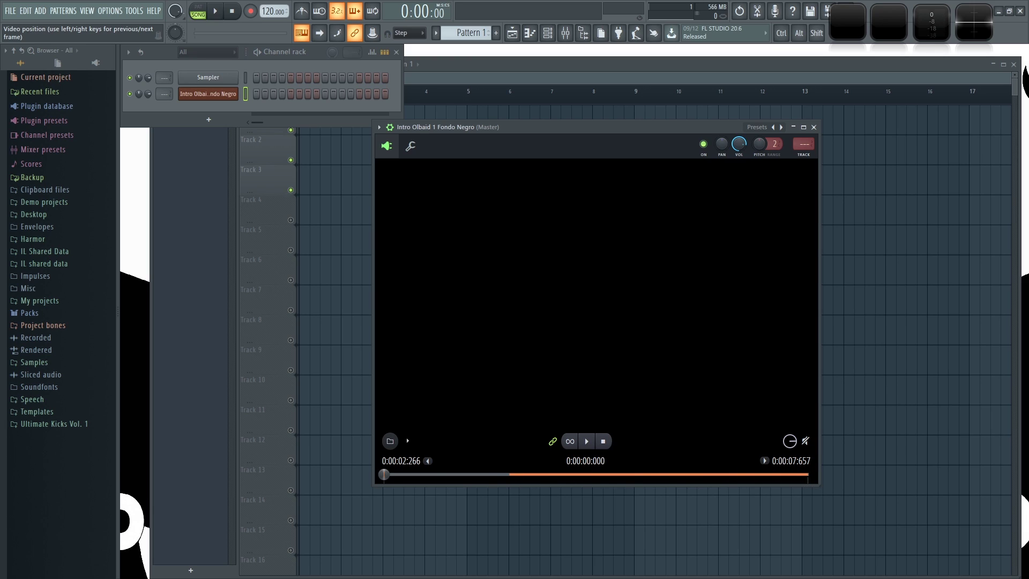
Step: Detach the video player window, move it over the playlist beside the first bars, and play the project with it on screen
left_click(378, 128)
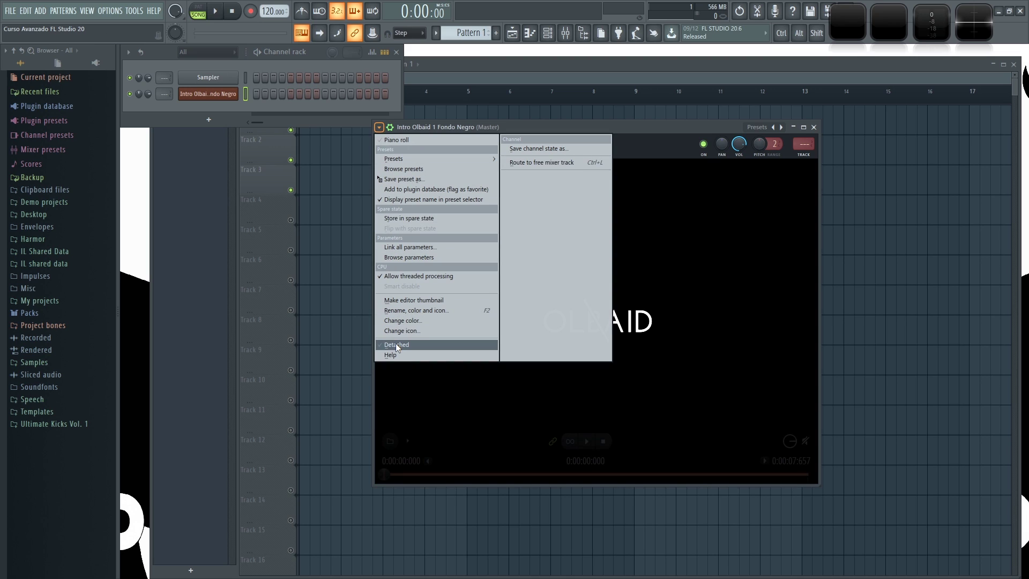
left_click(395, 343)
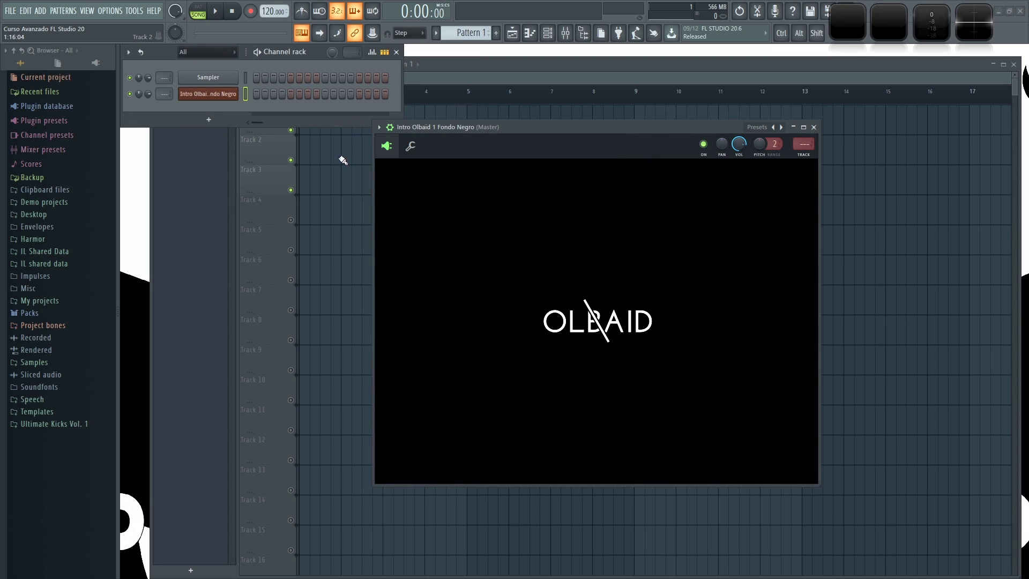
left_click_drag(465, 133, 533, 165)
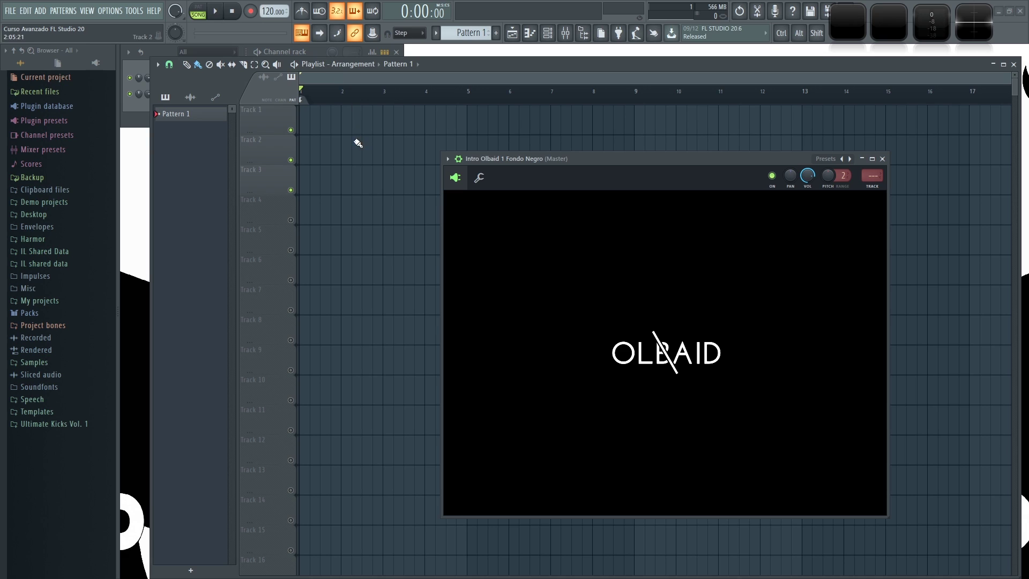
left_click(317, 53)
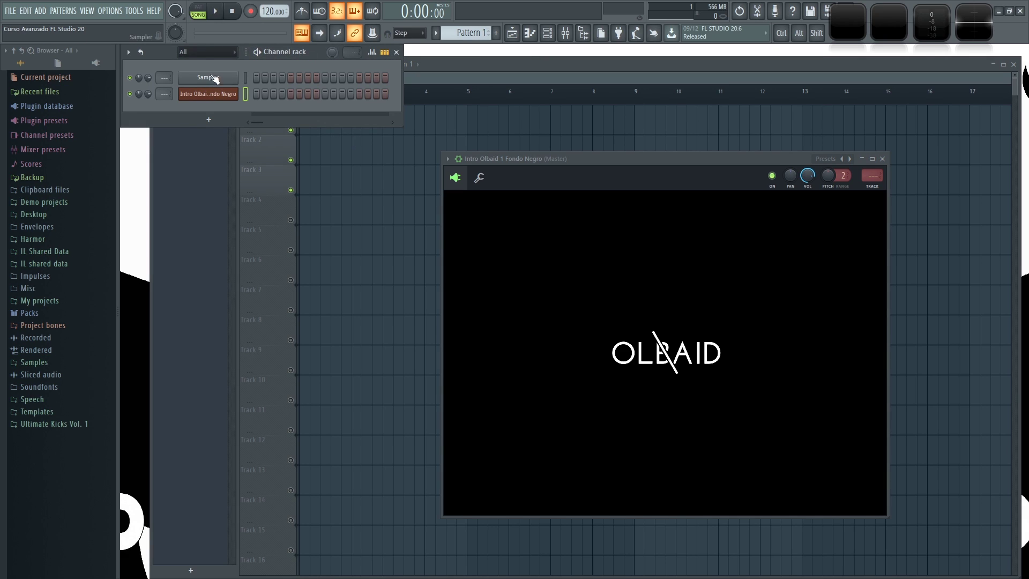
left_click(284, 123)
key("space")
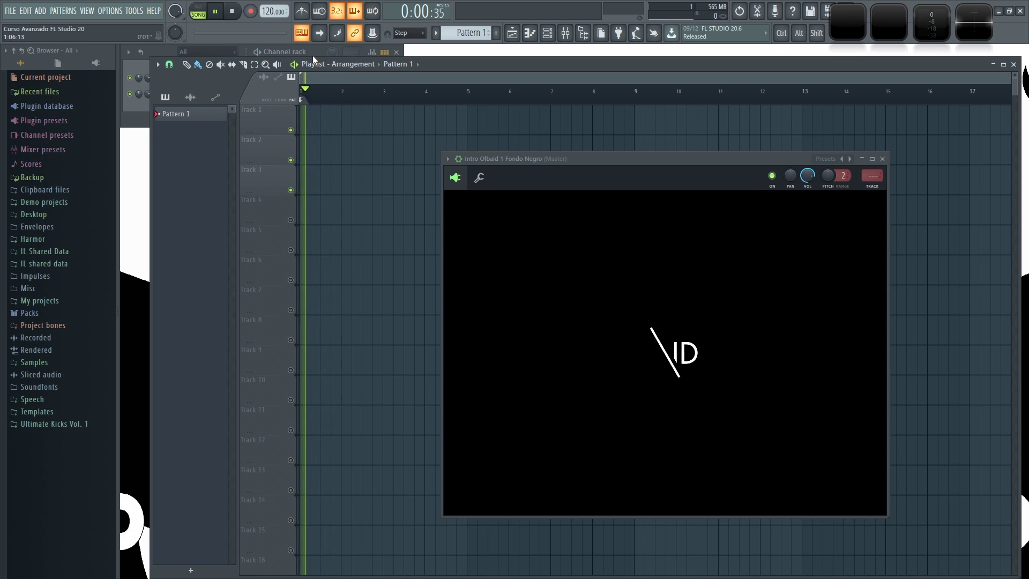
mouse_move(673, 479)
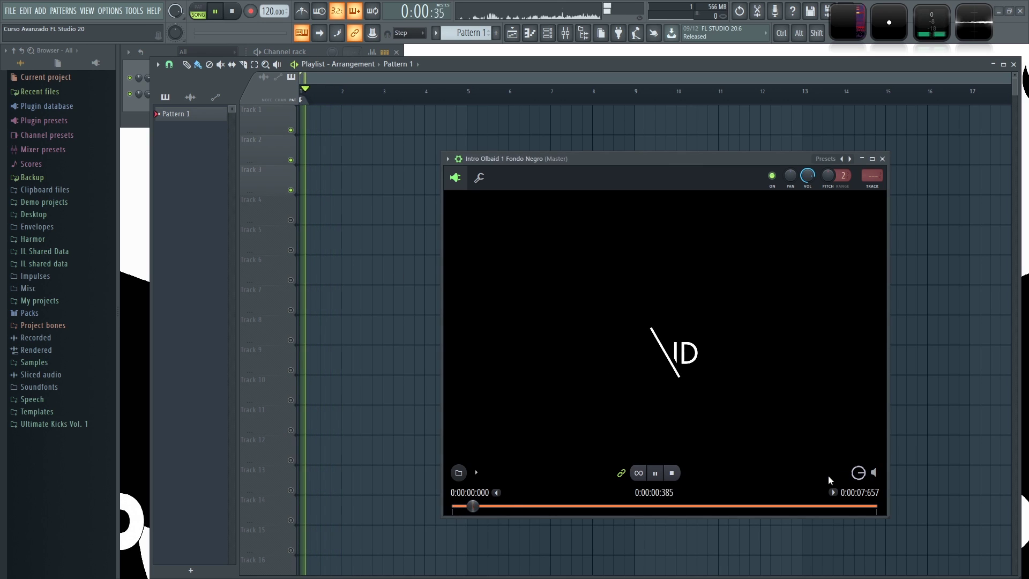
key("space")
Step: Place a Pattern 1 clip at bar 1 of Track 1 in the playlist
left_click(321, 114)
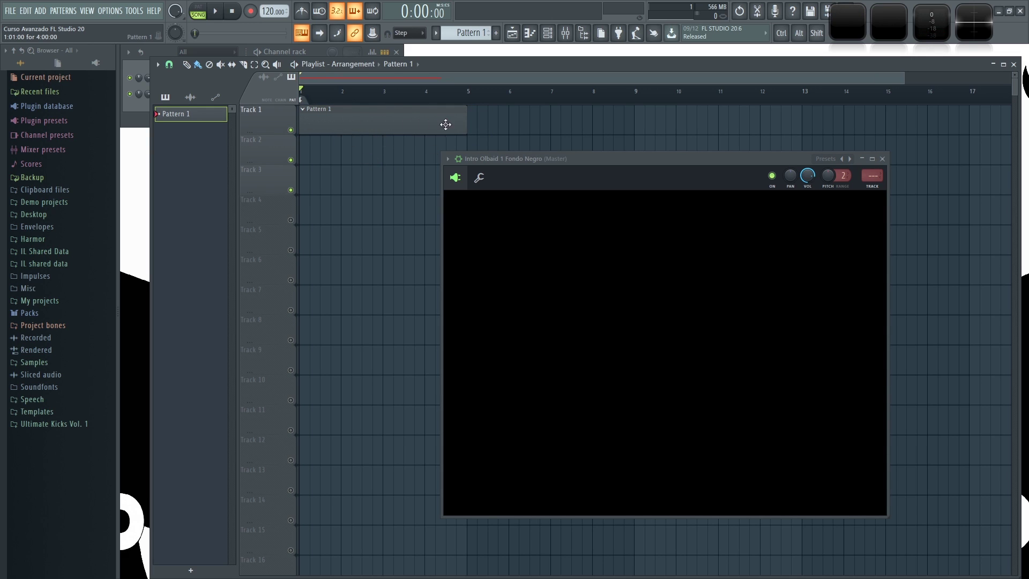
Step: Play the project from the start with the Pattern 1 clip in the playlist
key("space")
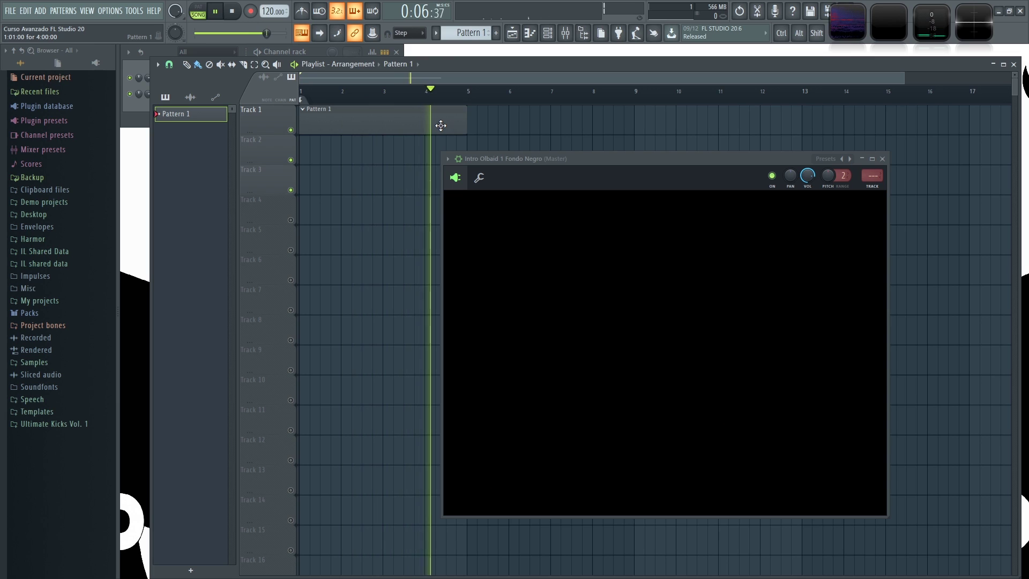
key("space")
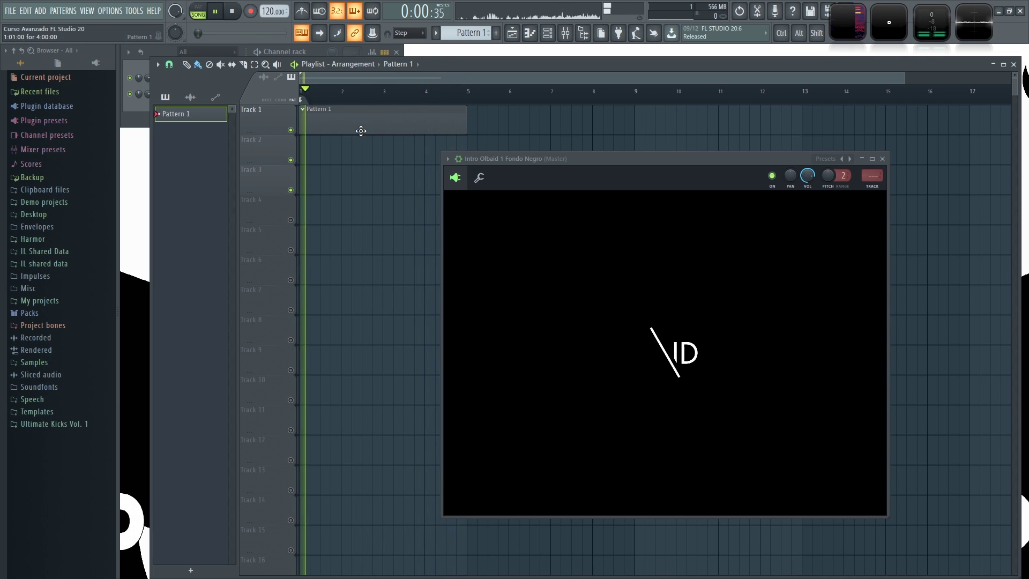
Step: Try adding step notes to the Intro Olbaid 1 Fondo Negro channel, play the project, and clear the steps
left_click(171, 46)
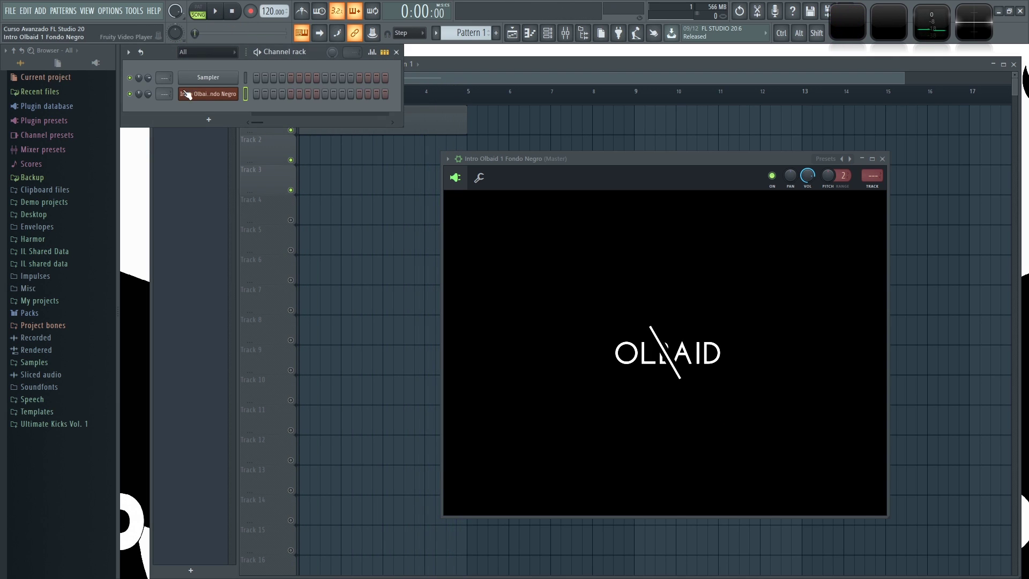
left_click(208, 94)
left_click(208, 94)
left_click(271, 95)
left_click(325, 94)
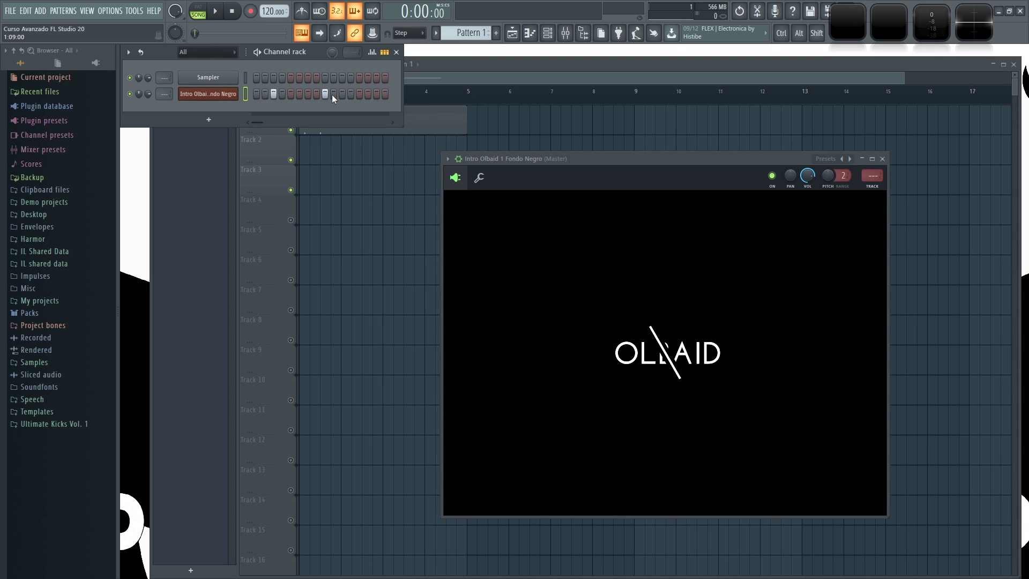
key("space")
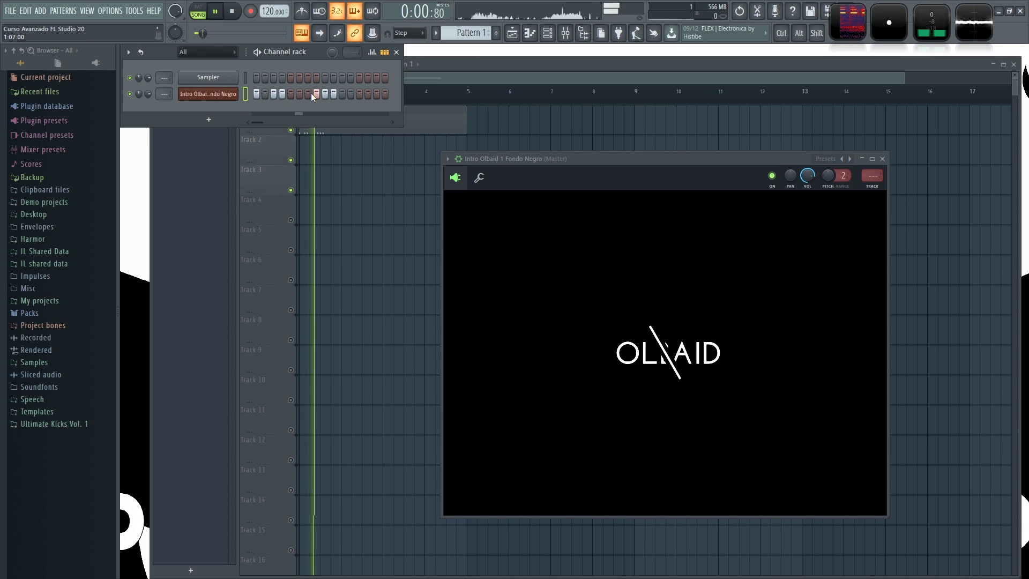
key("space")
left_click_drag(343, 94, 253, 94)
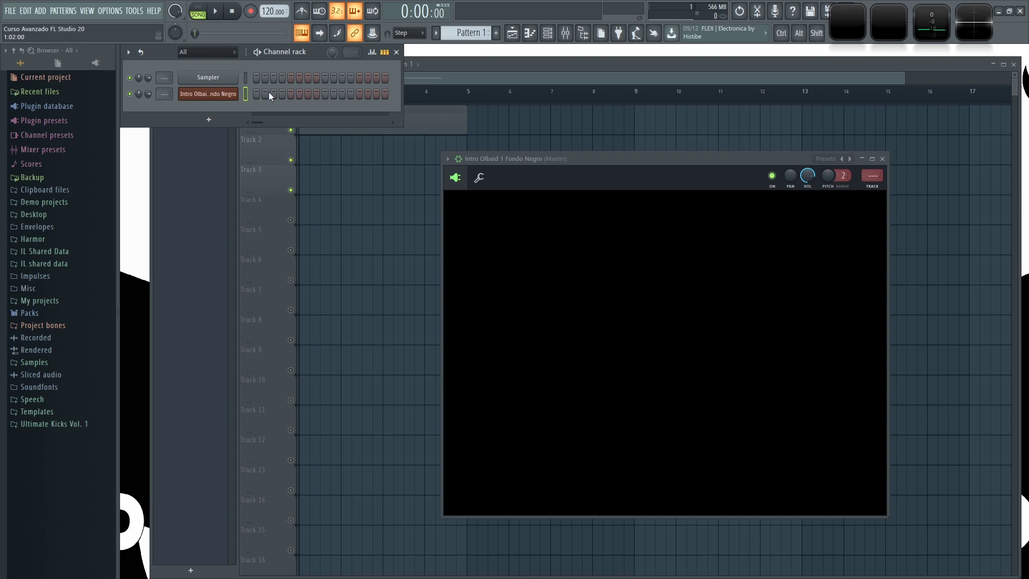
left_click_drag(346, 94, 271, 94)
Step: Route the video channel to mixer Insert 1 and play the project to check its signal on that track
key("ctrl+l")
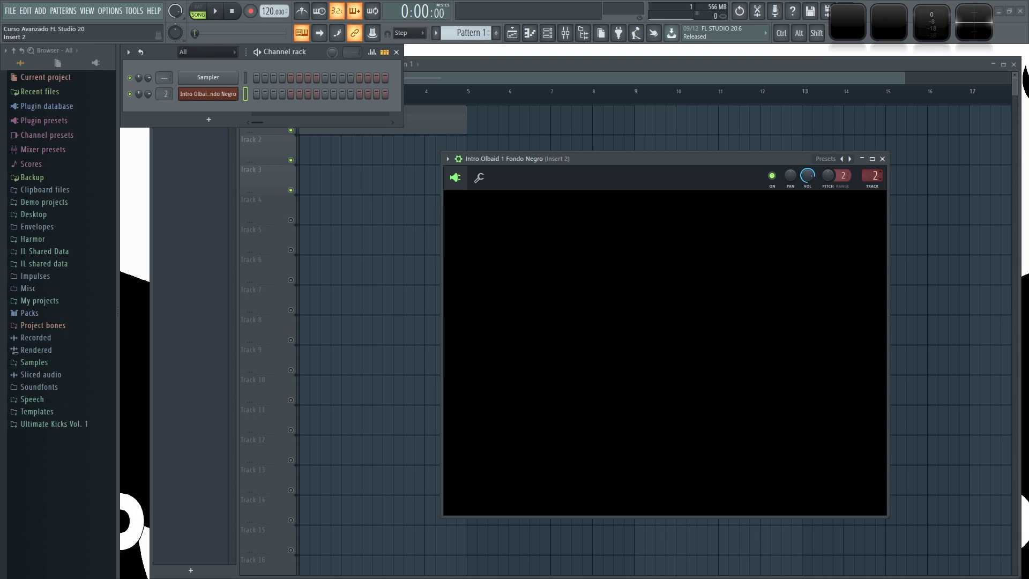
key("F9")
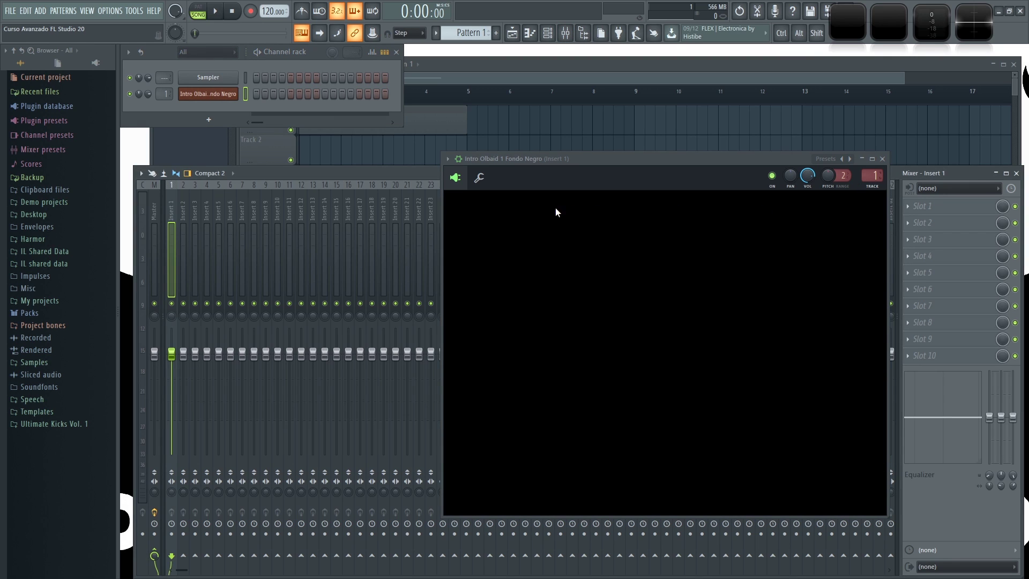
key("space")
left_click_drag(785, 160, 745, 126)
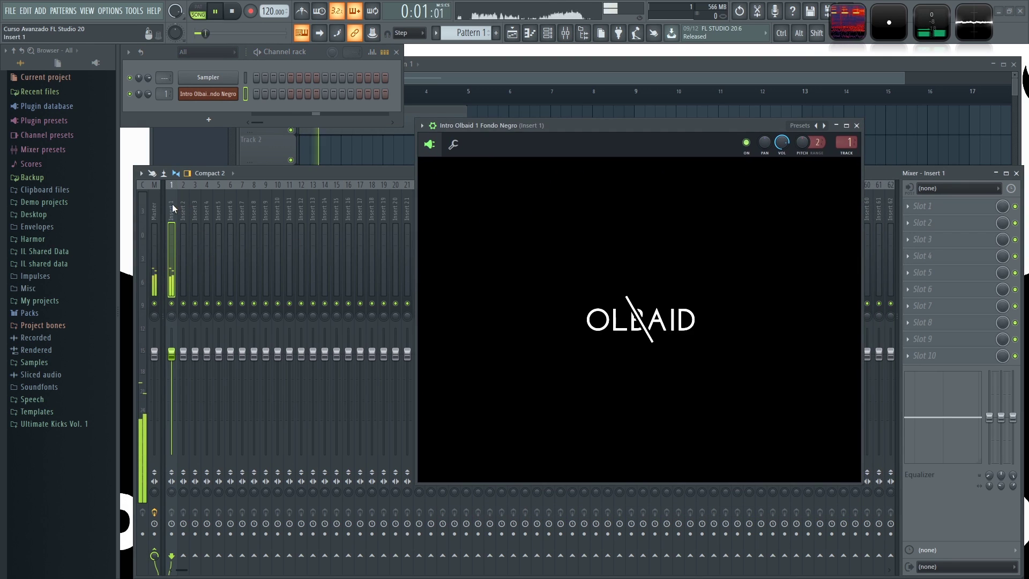
key("space")
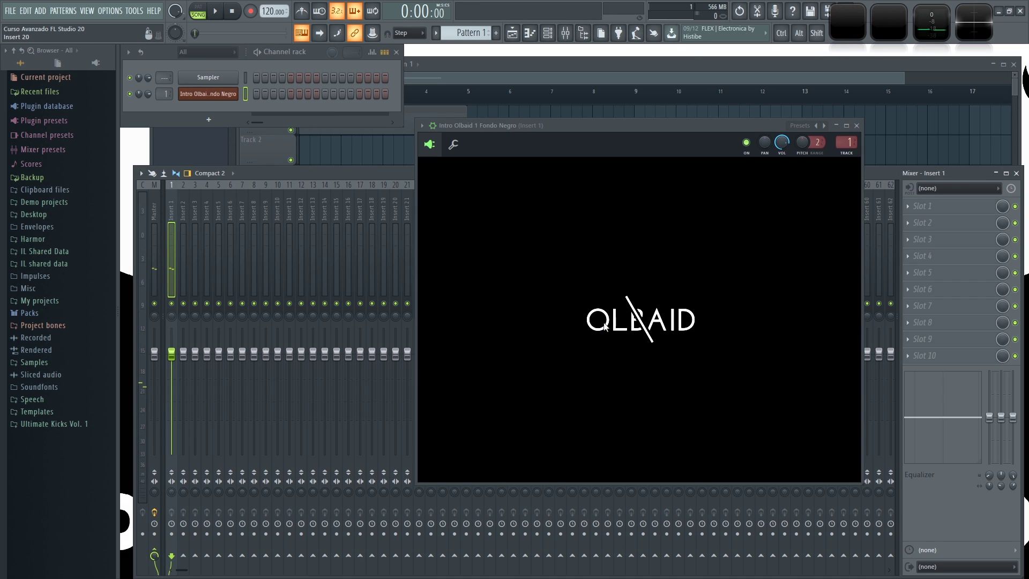
key("space")
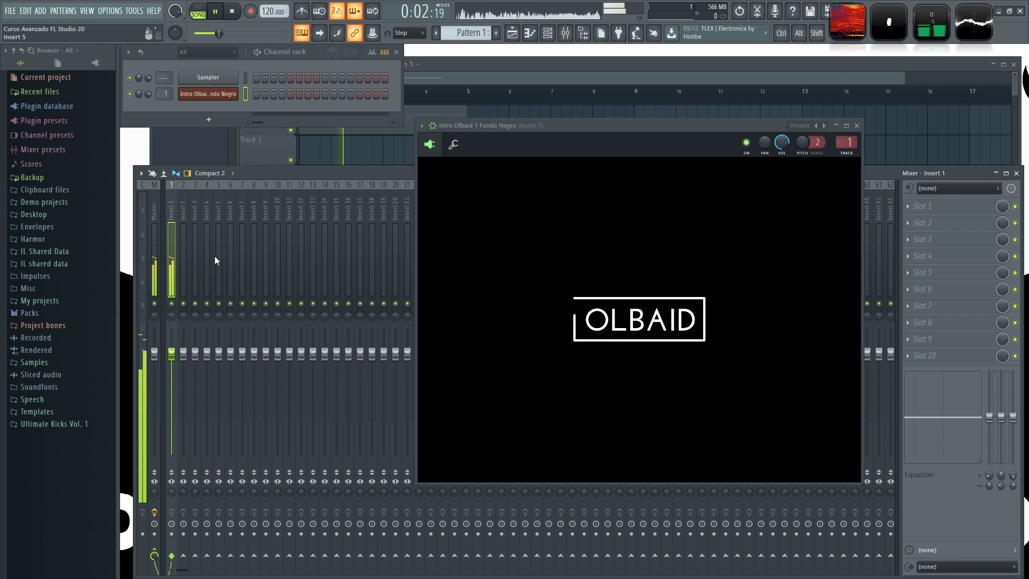
key("space")
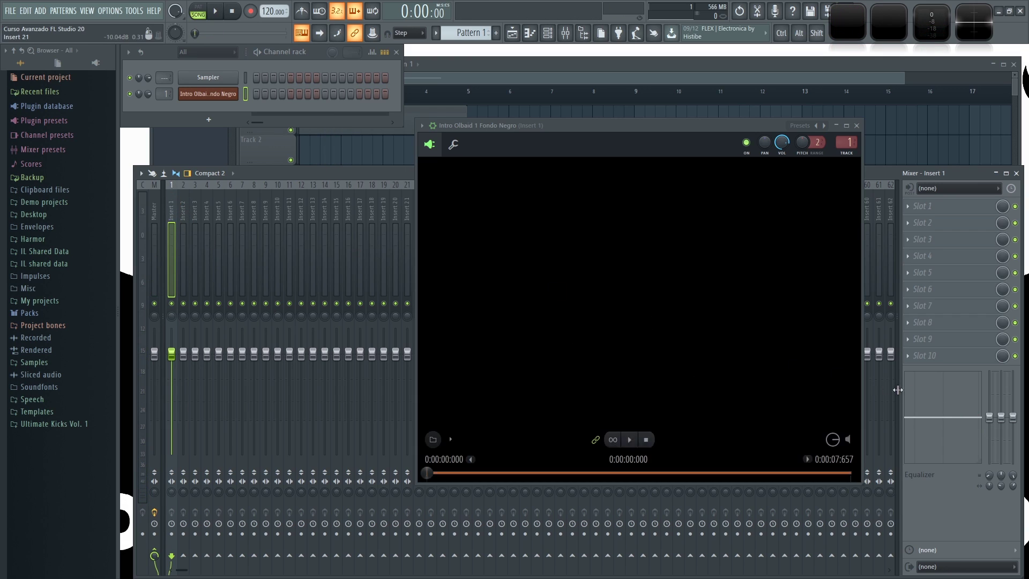
Step: Try an Insert 1 equalizer band on the video's audio during playback and return it to 0.0 dB
key("space")
left_click_drag(1000, 370, 1006, 424)
key("space")
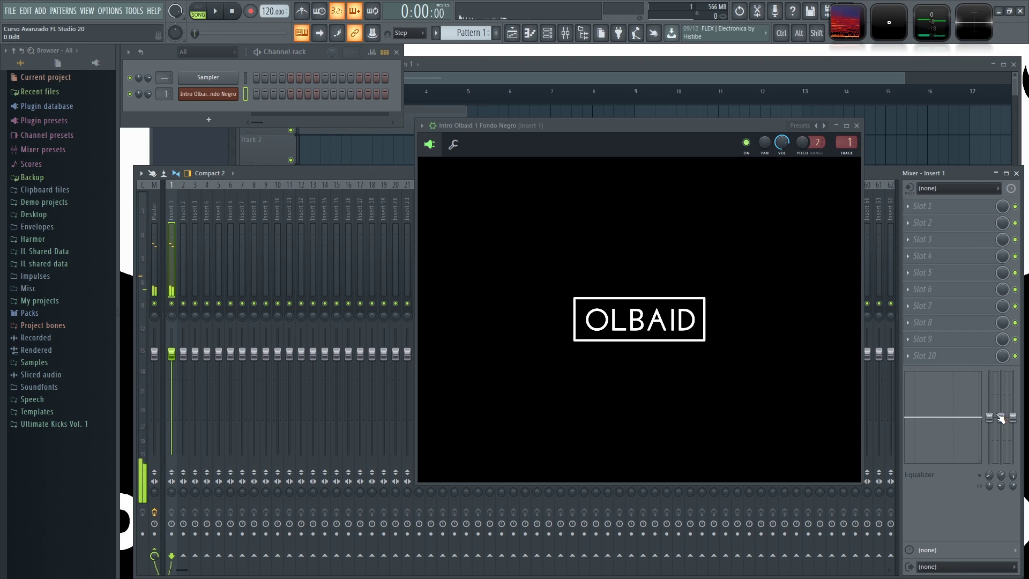
Step: Move the video player window over the middle of the mixer, clear of the Insert 1 effect slots
left_click_drag(742, 126, 715, 131)
left_click_drag(712, 131, 693, 132)
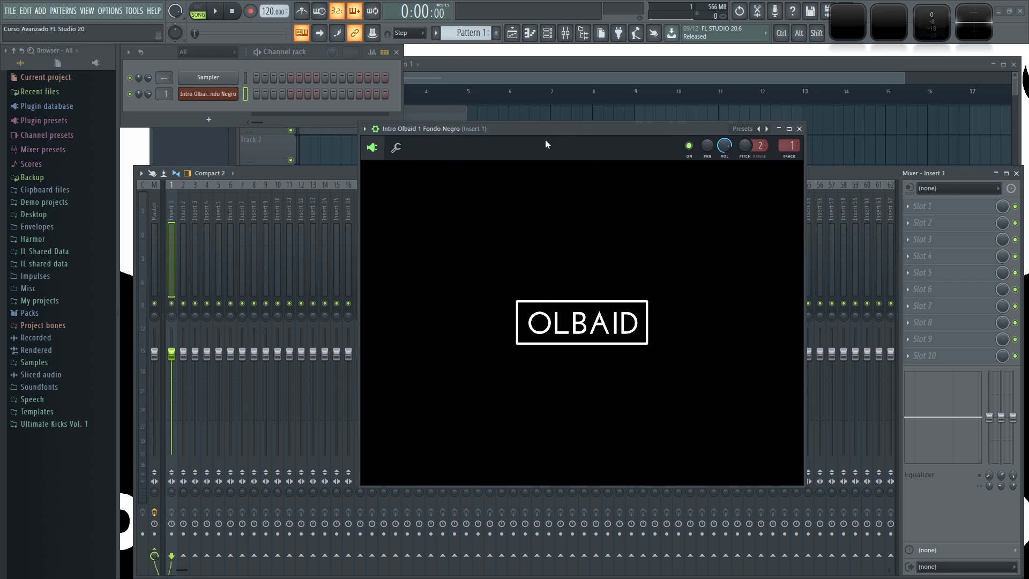
left_click_drag(567, 131, 569, 154)
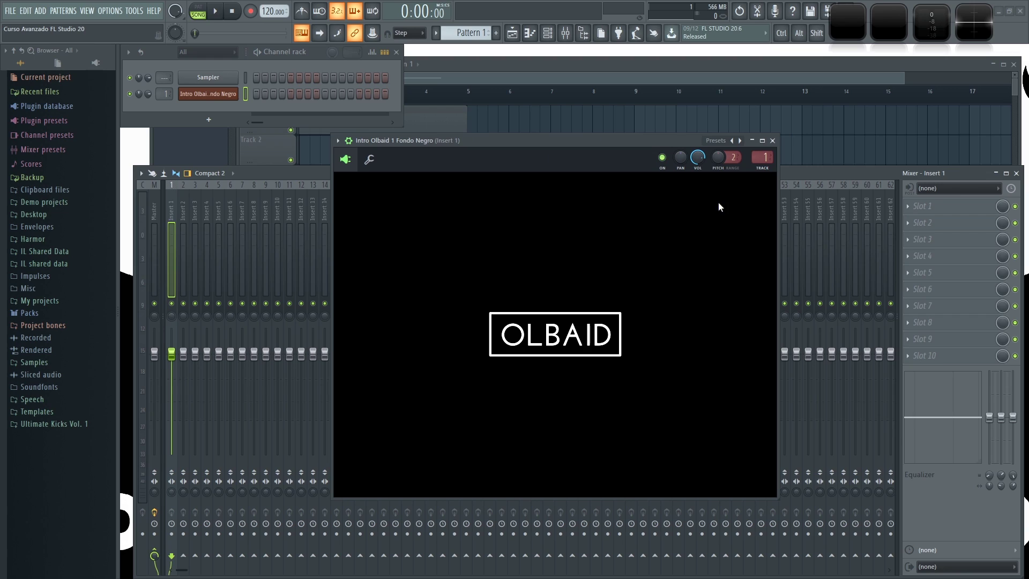
mouse_move(637, 141)
left_mouse_down()
mouse_move(599, 140)
mouse_move(623, 140)
left_mouse_up()
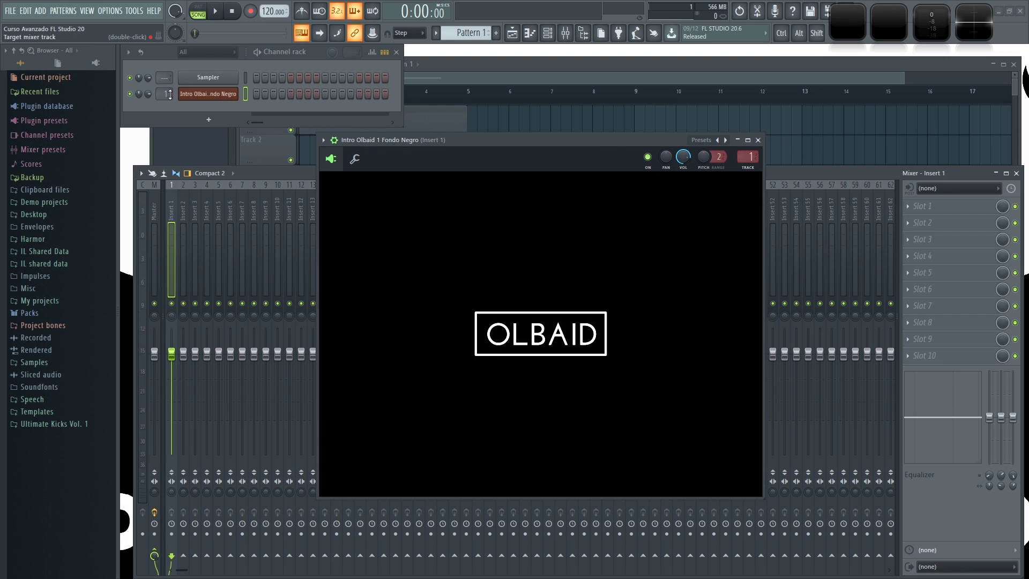
Step: Load Edison into Slot 1 of Insert 1 and record the video's audio with it during project playback
left_click(912, 211)
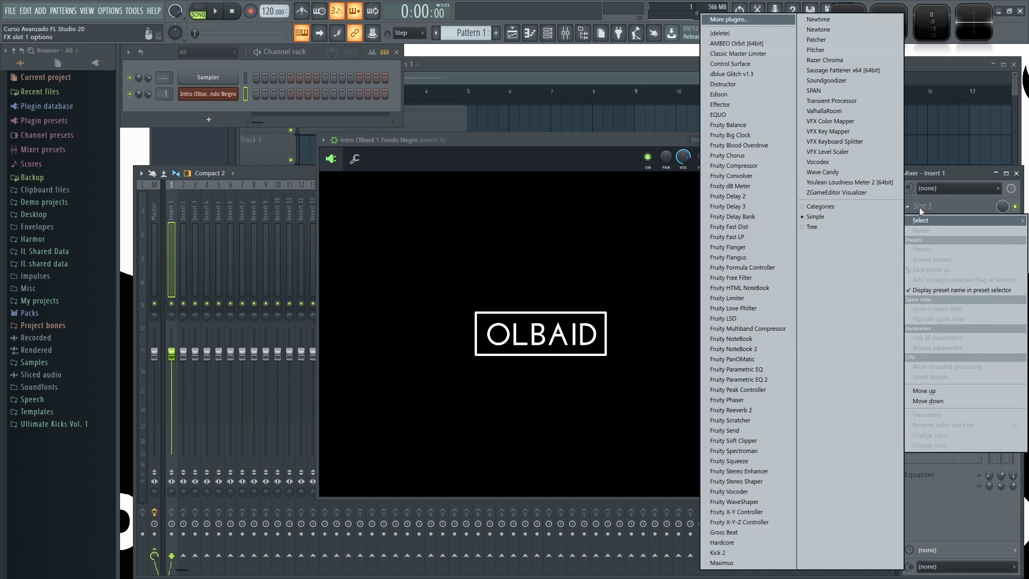
left_click(741, 96)
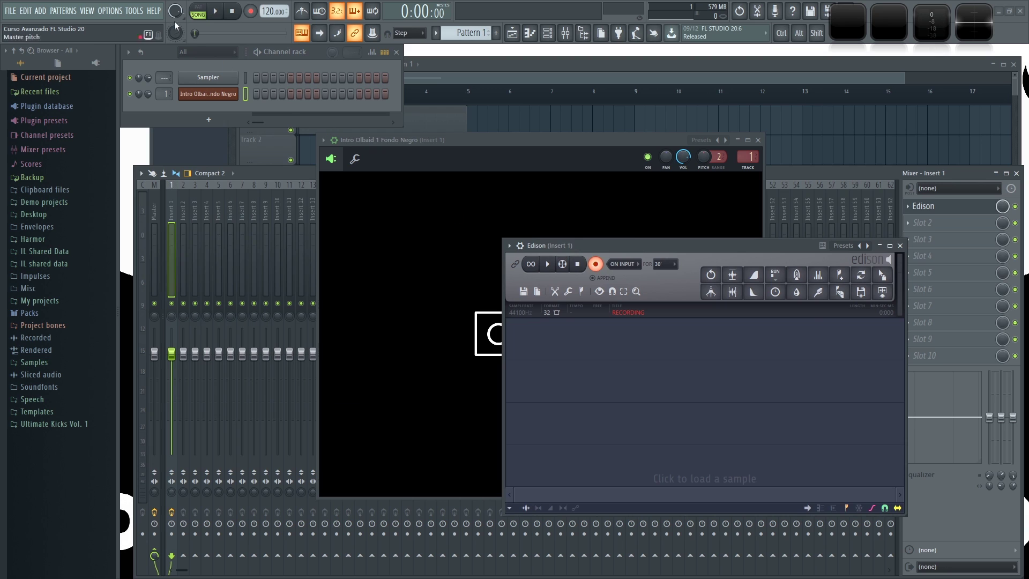
left_click(216, 11)
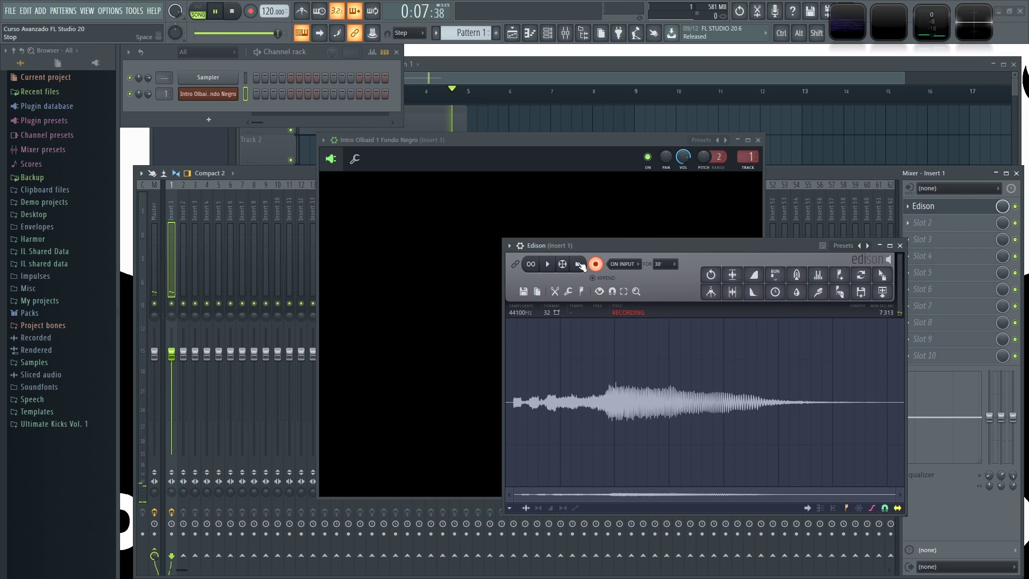
key("space")
left_click_drag(615, 245, 464, 180)
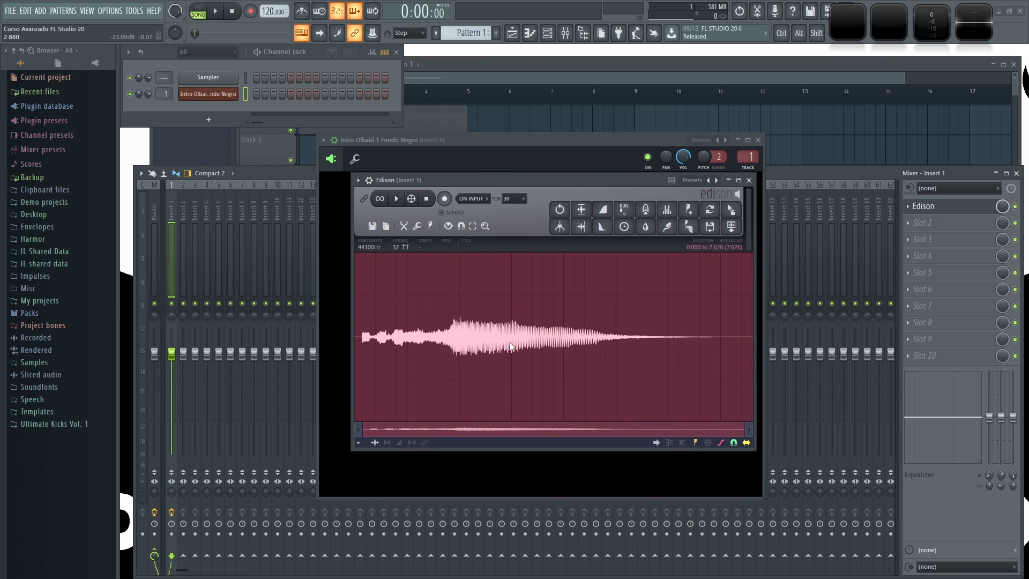
Step: Play the Edison recording and audition a looped selection from 2.501 to 2.870
left_click(396, 199)
left_click_drag(544, 140, 461, 189)
left_click_drag(582, 177, 679, 144)
left_click_drag(584, 297, 602, 300)
key("space")
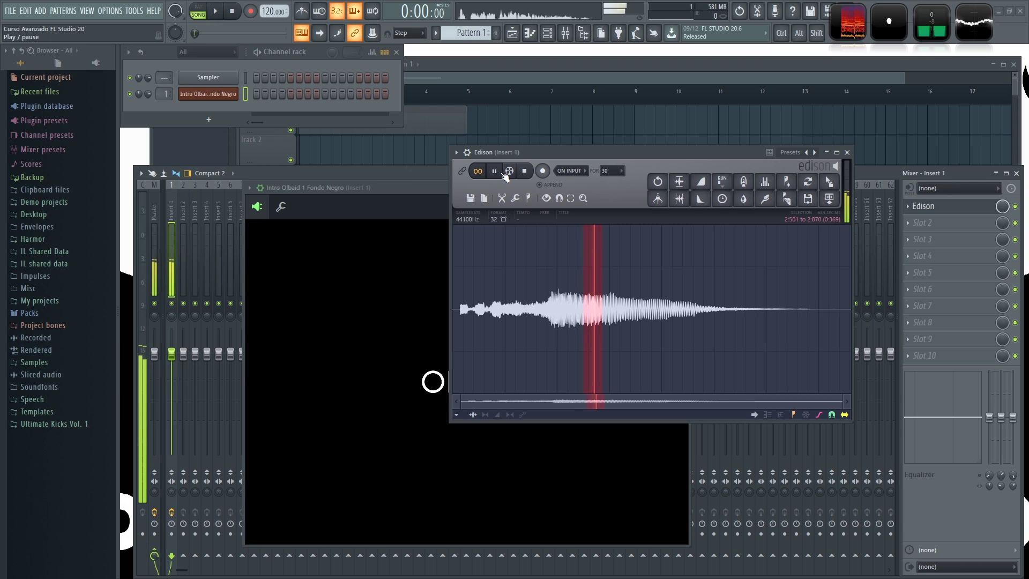
left_click(647, 310)
left_click(525, 170)
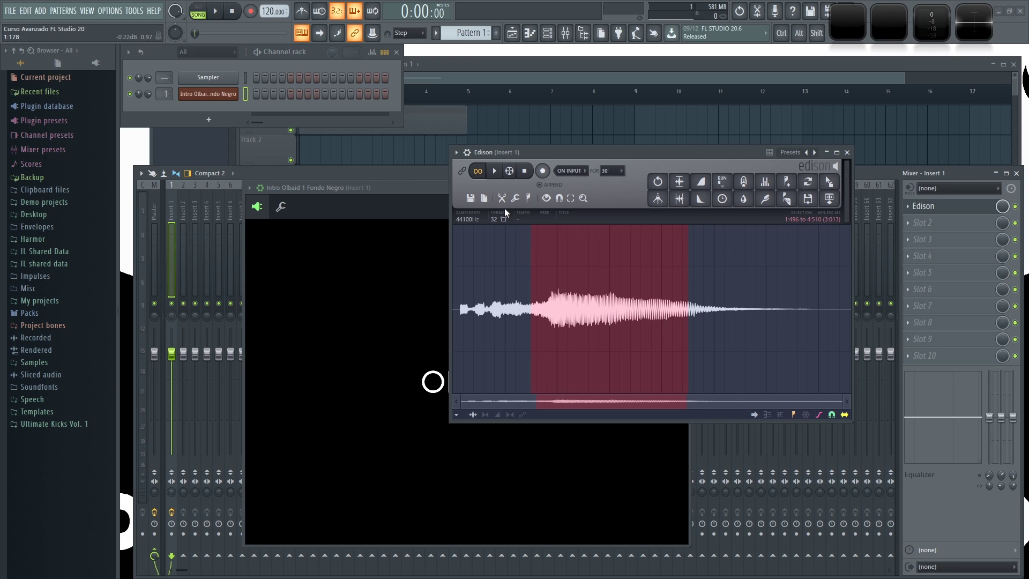
Step: Close the Edison window and delete Edison from Slot 1 of Insert 1
left_click(847, 152)
left_click(908, 206)
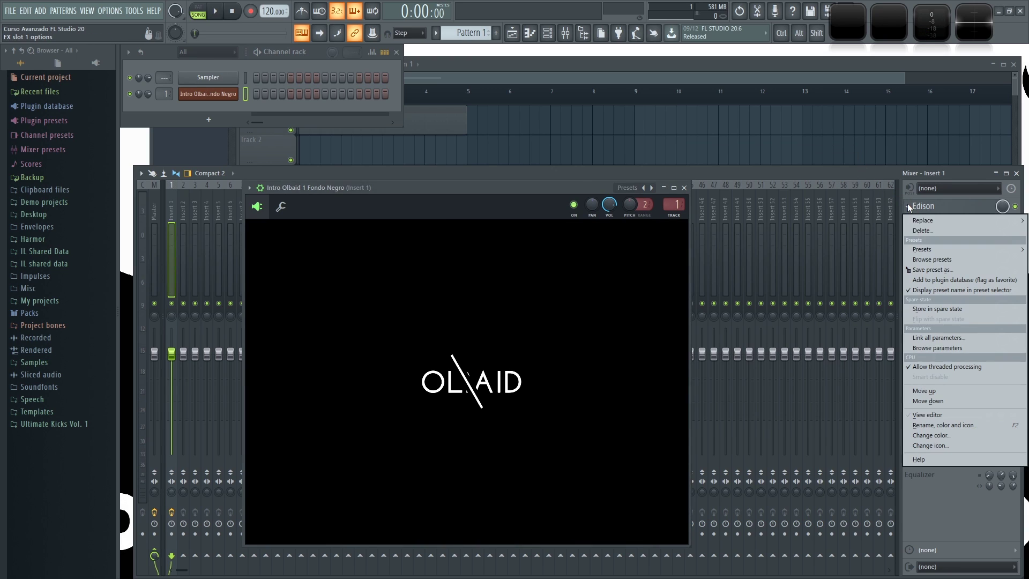
left_click(927, 230)
Step: Mute the video's audio in the player controls and play the project to check the result
left_click_drag(493, 188, 583, 152)
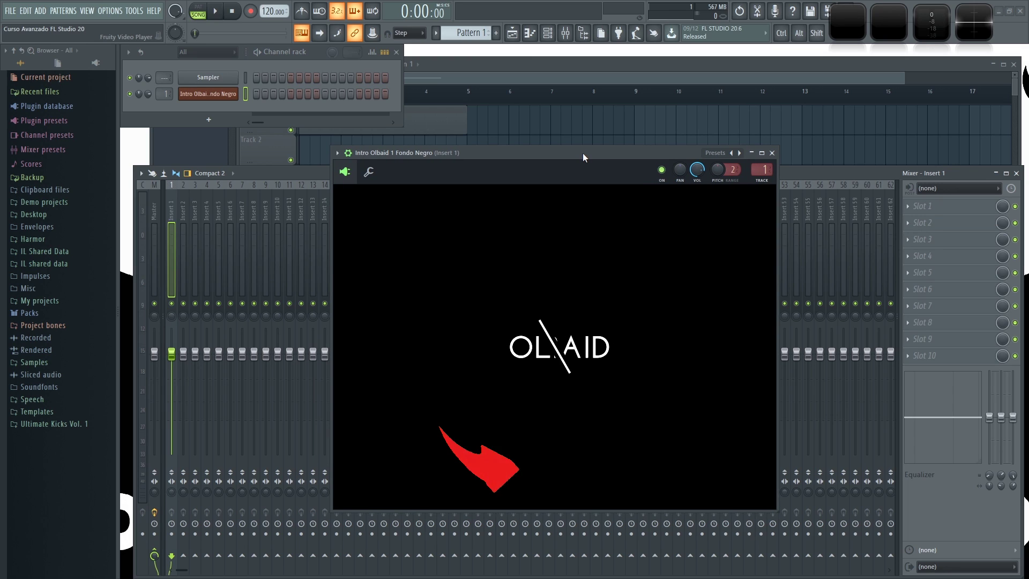
left_click_drag(583, 153, 573, 98)
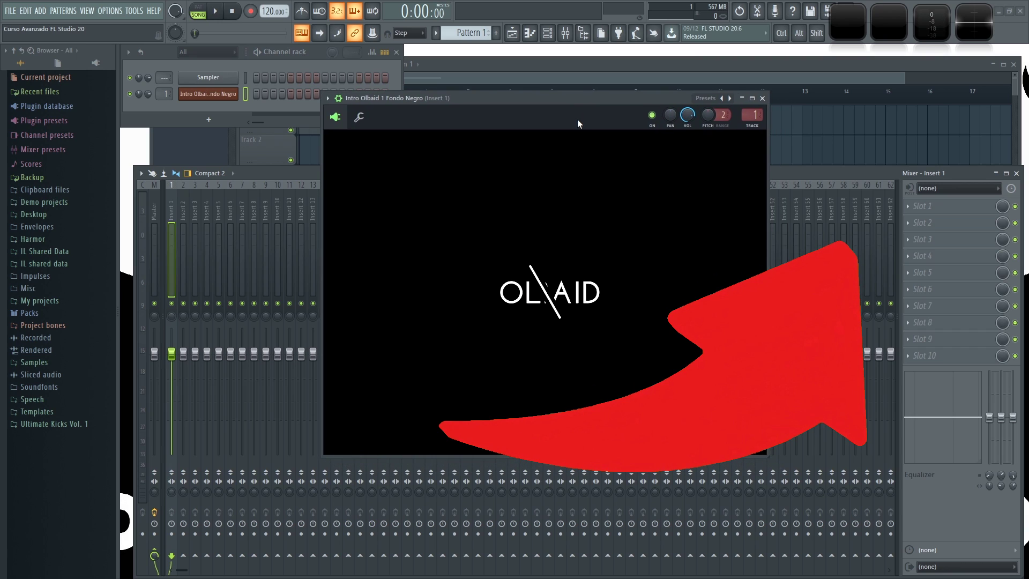
mouse_move(584, 333)
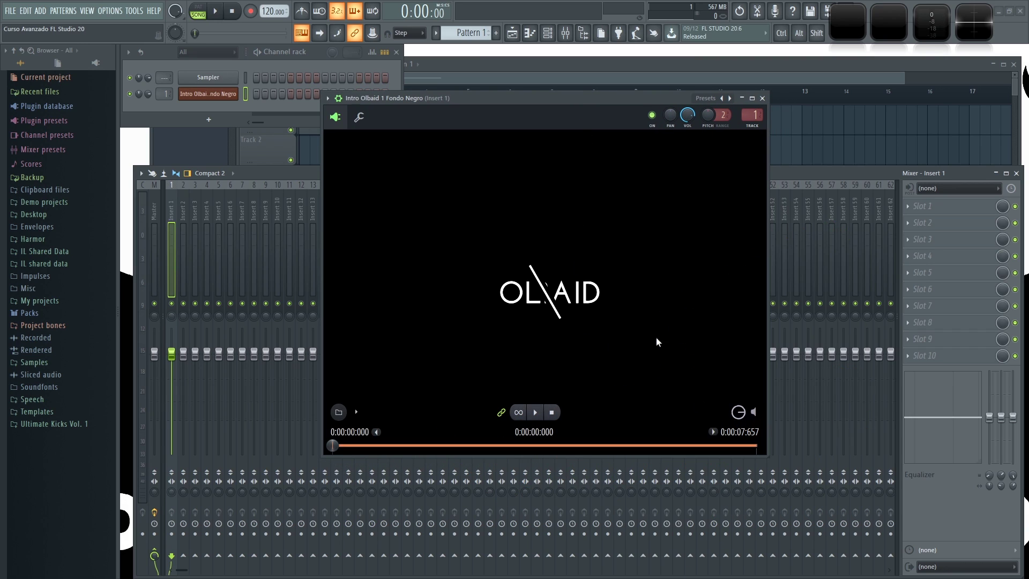
mouse_move(492, 374)
left_click(218, 11)
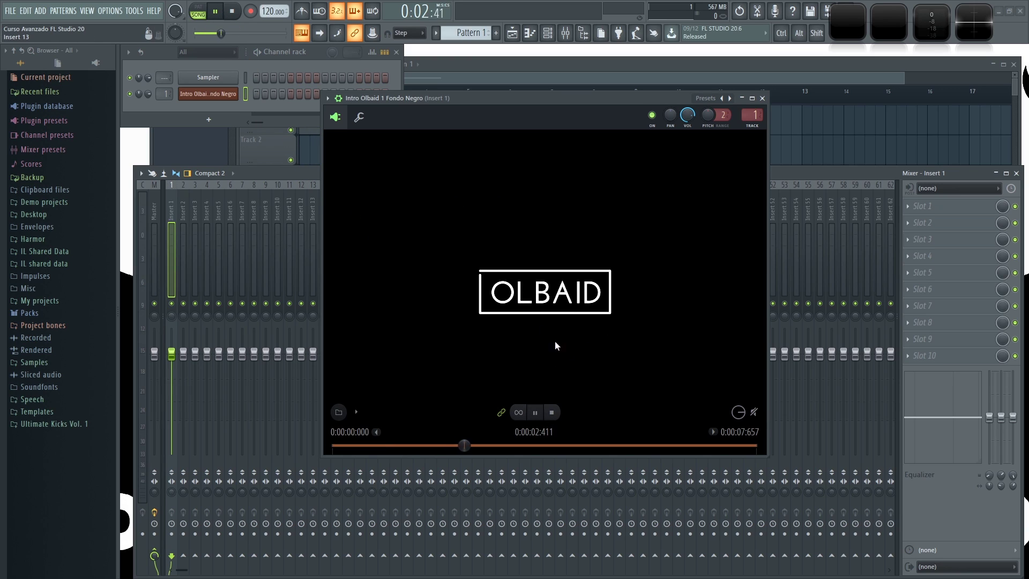
left_click(236, 14)
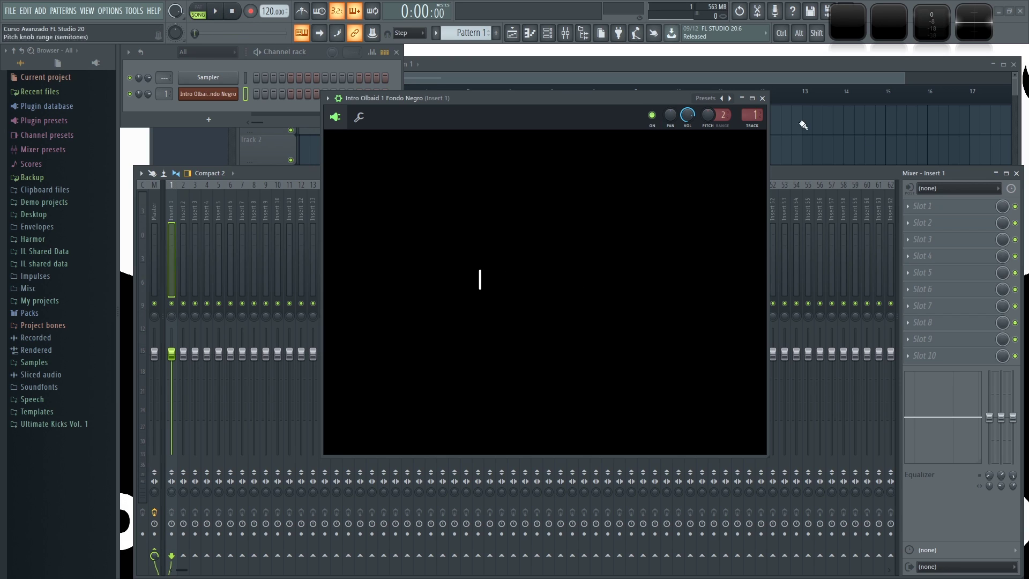
Step: Close the mixer and place the video window, reduced in size, over the last tracks and bars of the playlist
left_click(1016, 173)
left_click_drag(531, 97, 789, 219)
left_click_drag(579, 214, 645, 326)
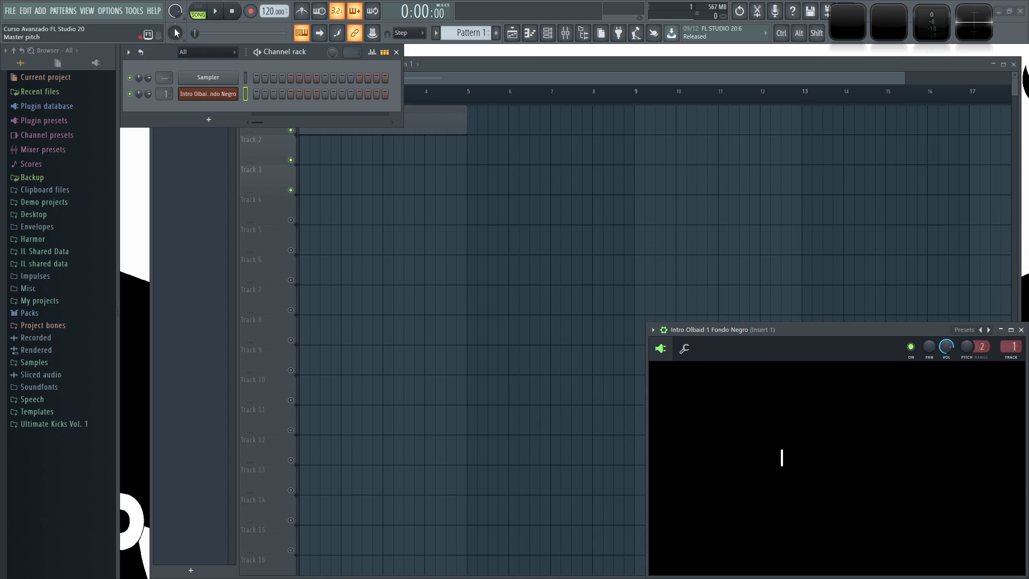
Step: Play the project with the muted video beside the playlist, first with the playlist in front and again with the channel rack in front
left_click(427, 232)
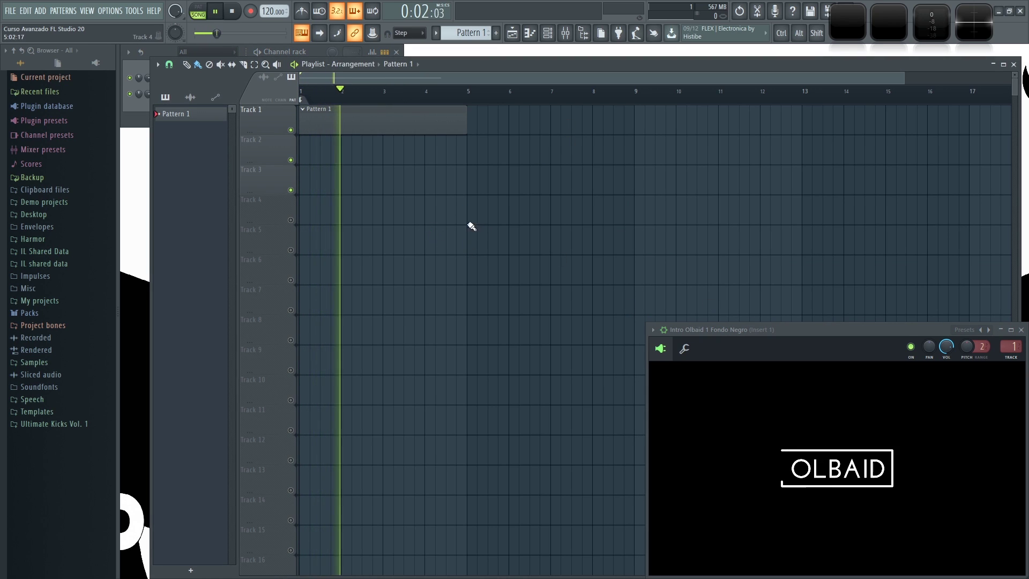
key("space")
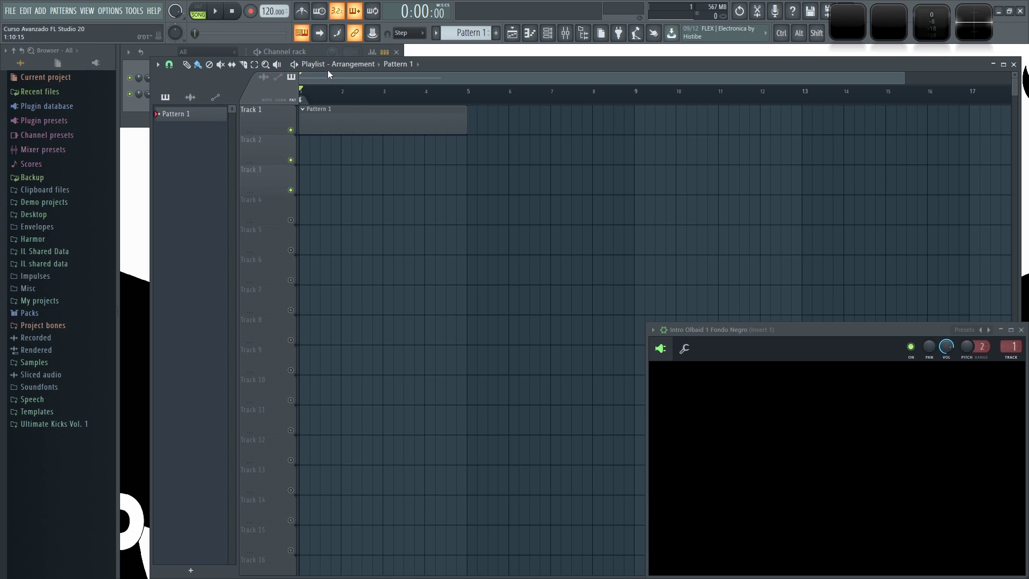
left_click(319, 50)
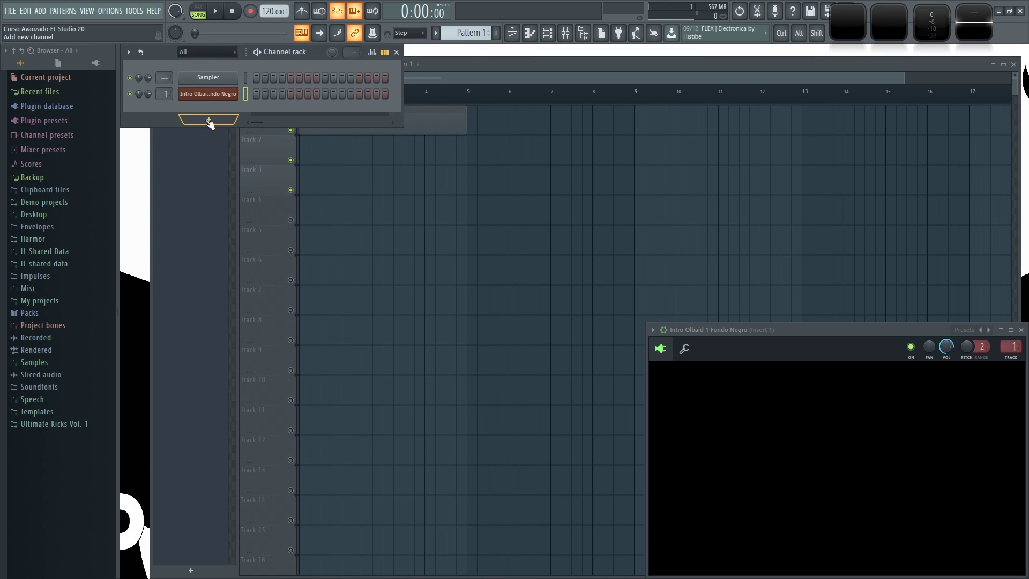
left_click(804, 329)
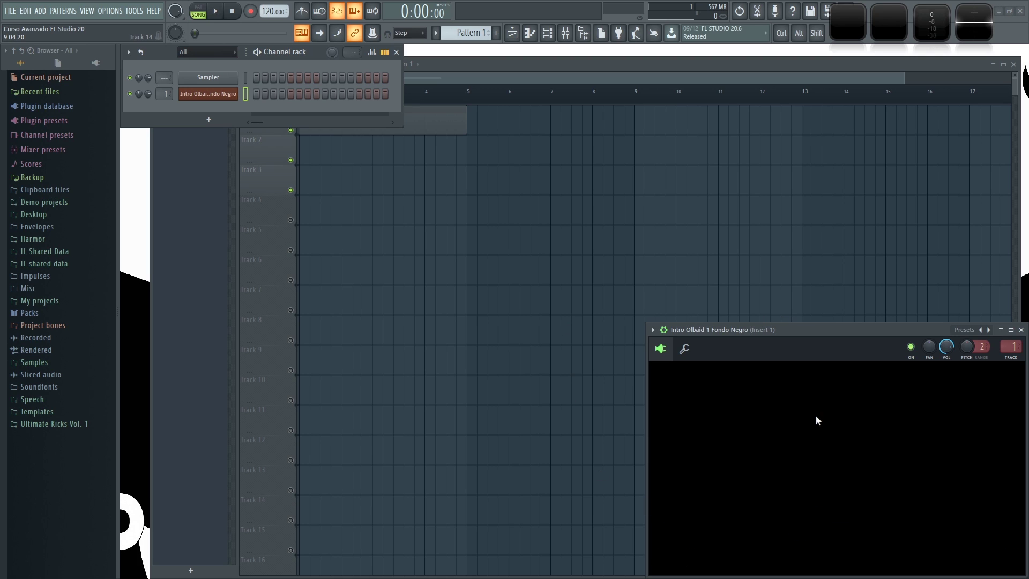
key("space")
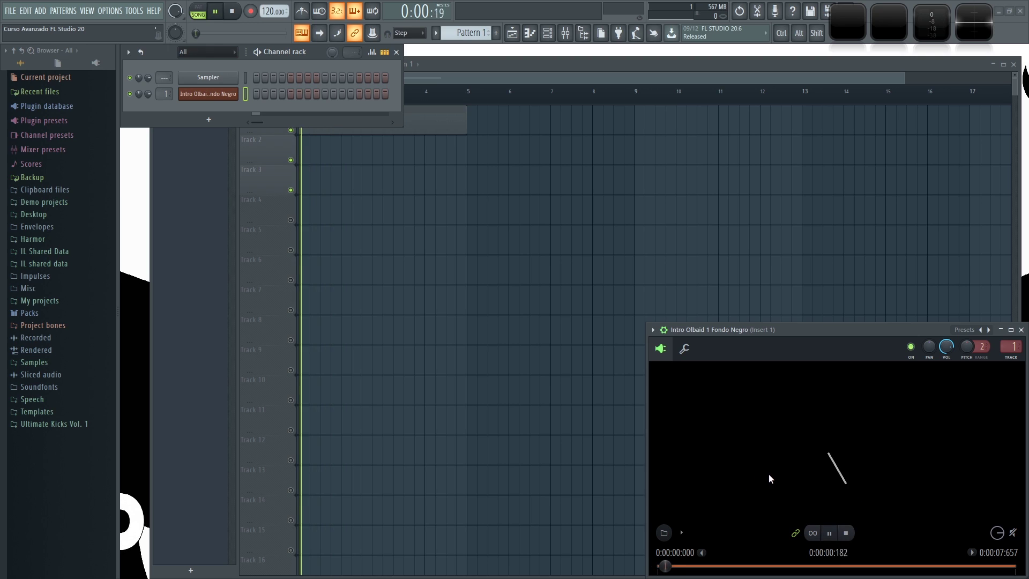
key("space")
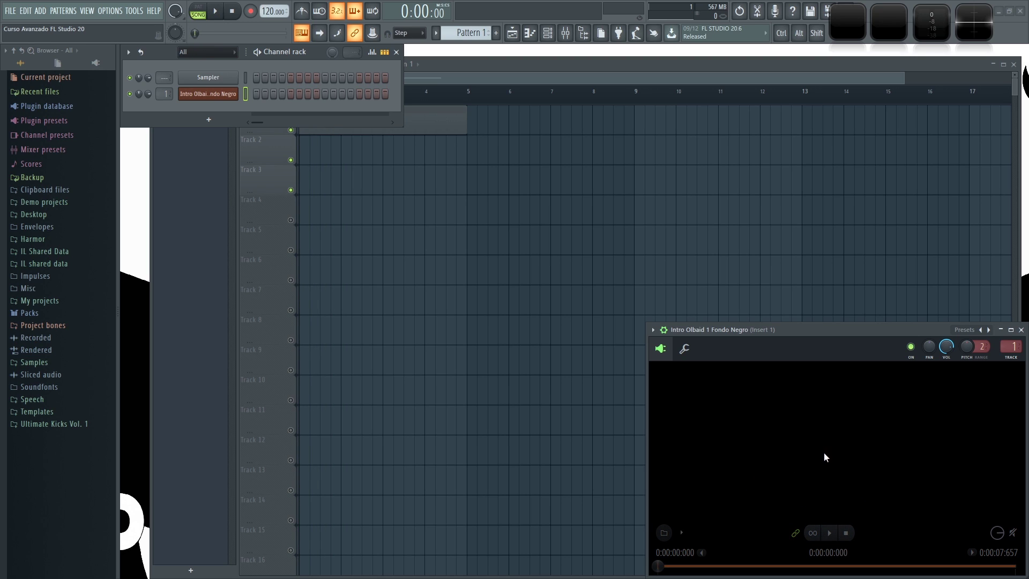
Step: Place the Riser Engine sample from the Risers pack on Track 3 of the playlist, starting at bar 1
key("space")
key("space")
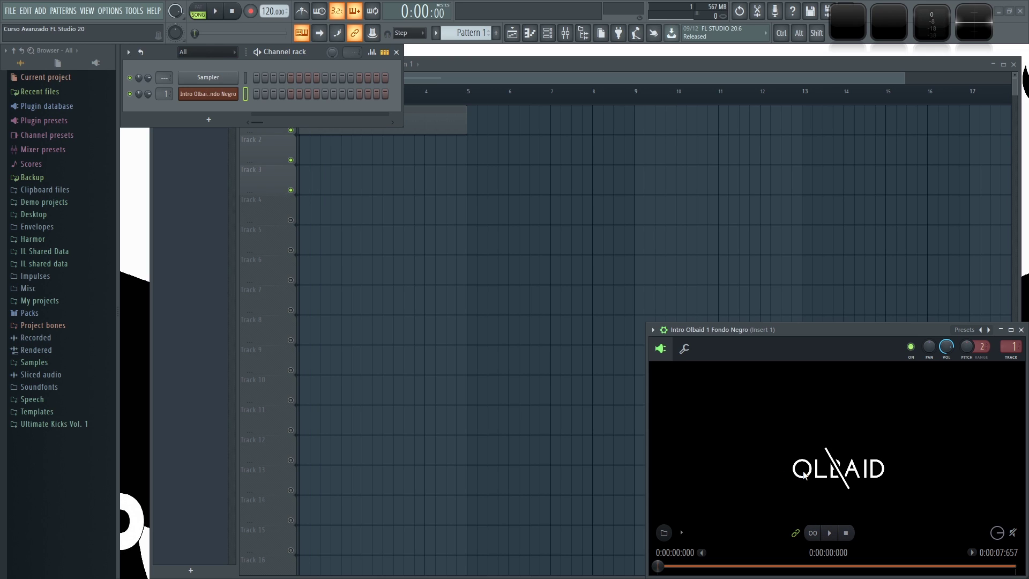
left_click(63, 315)
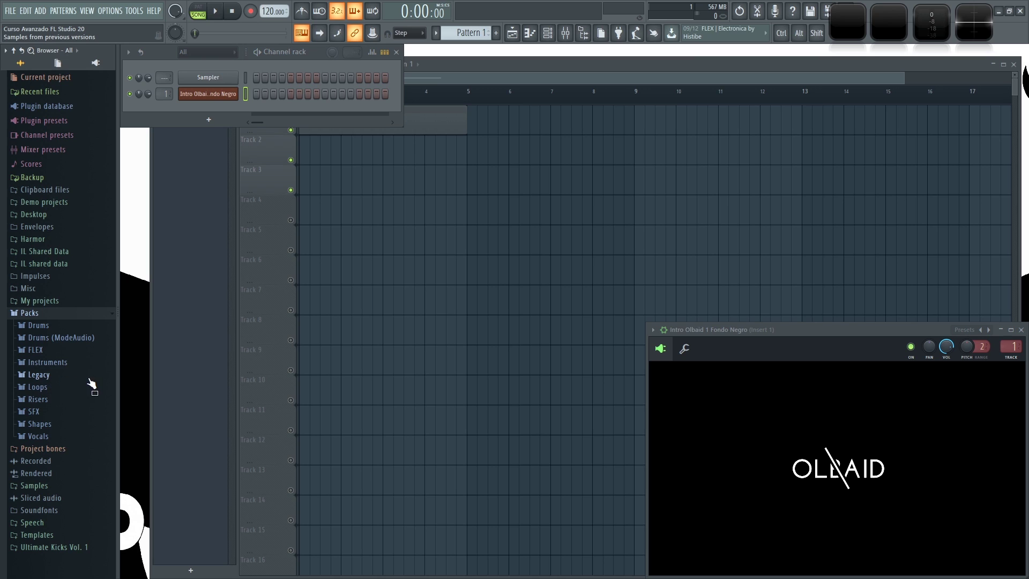
left_click(67, 398)
left_click(51, 423)
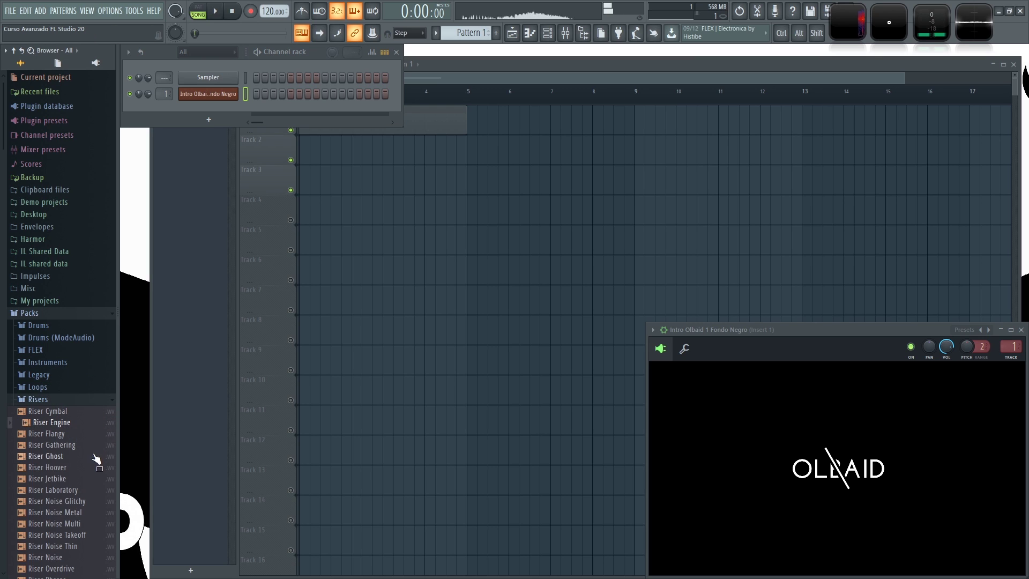
left_click_drag(53, 423, 338, 180)
Step: Shorten the Riser Engine clip to about half a bar and play it against the video several times from the start
left_click_drag(466, 177, 460, 177)
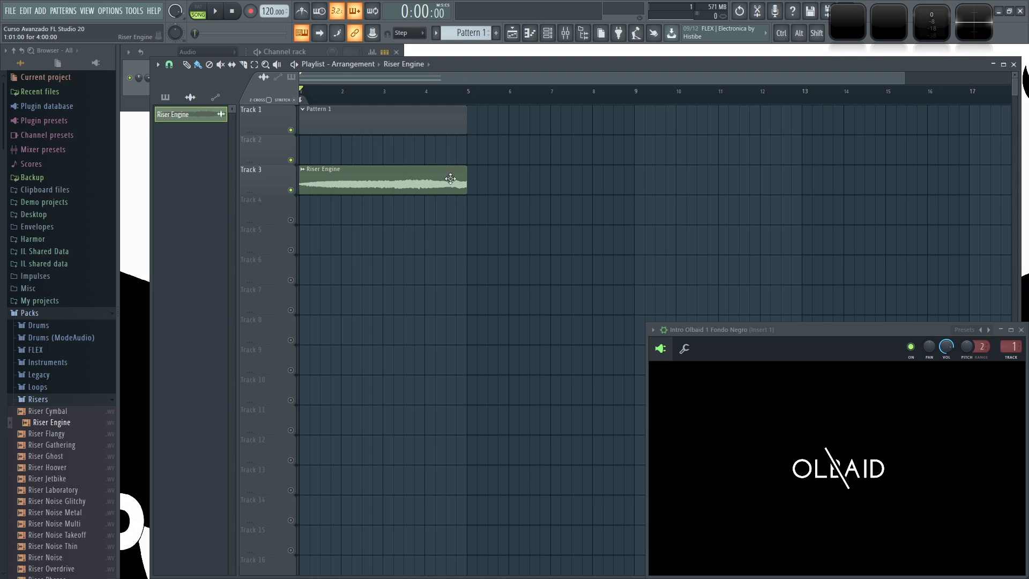
left_click_drag(466, 181, 320, 183)
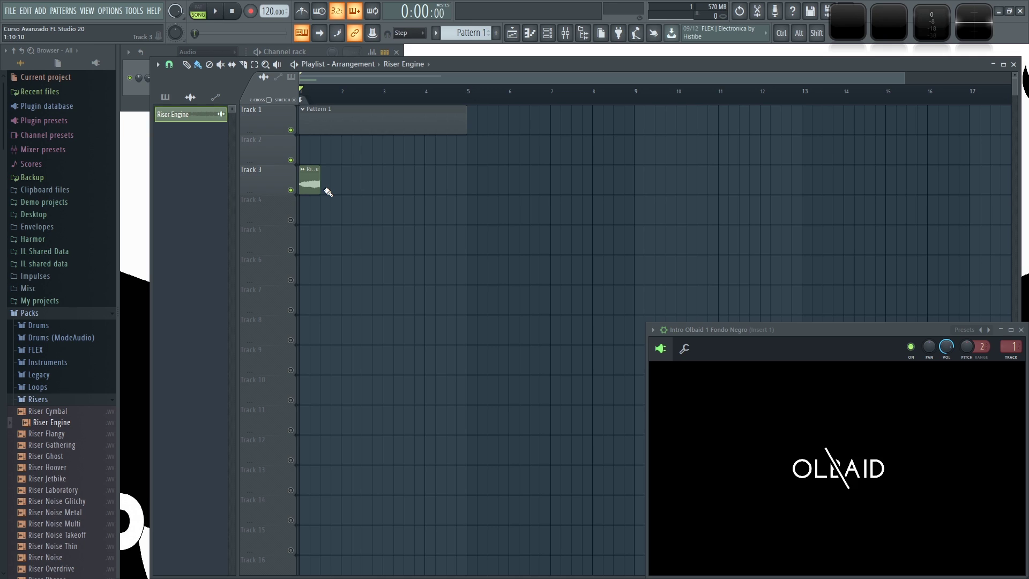
key("space")
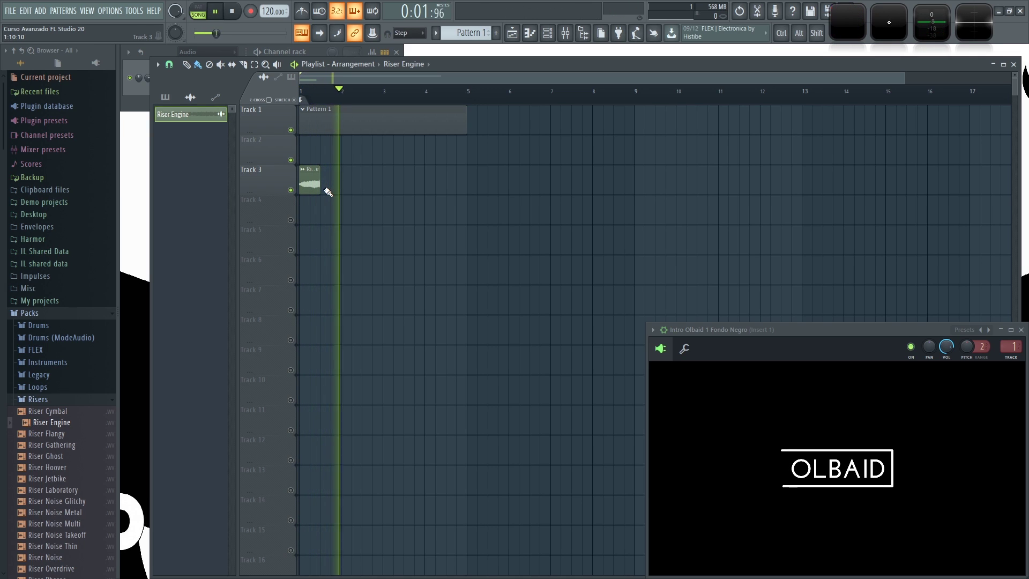
key("space")
key("space")
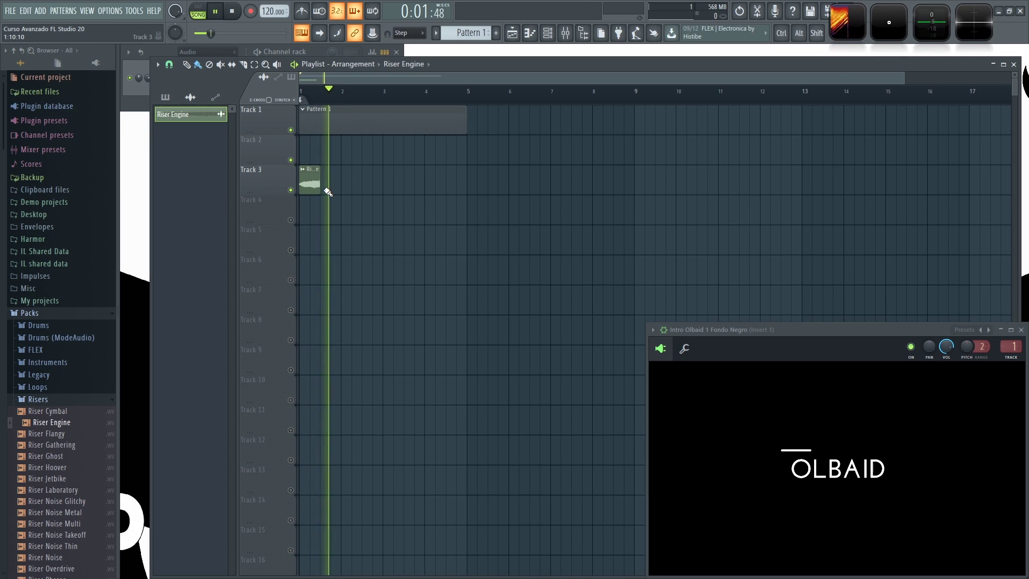
key("space")
key("space")
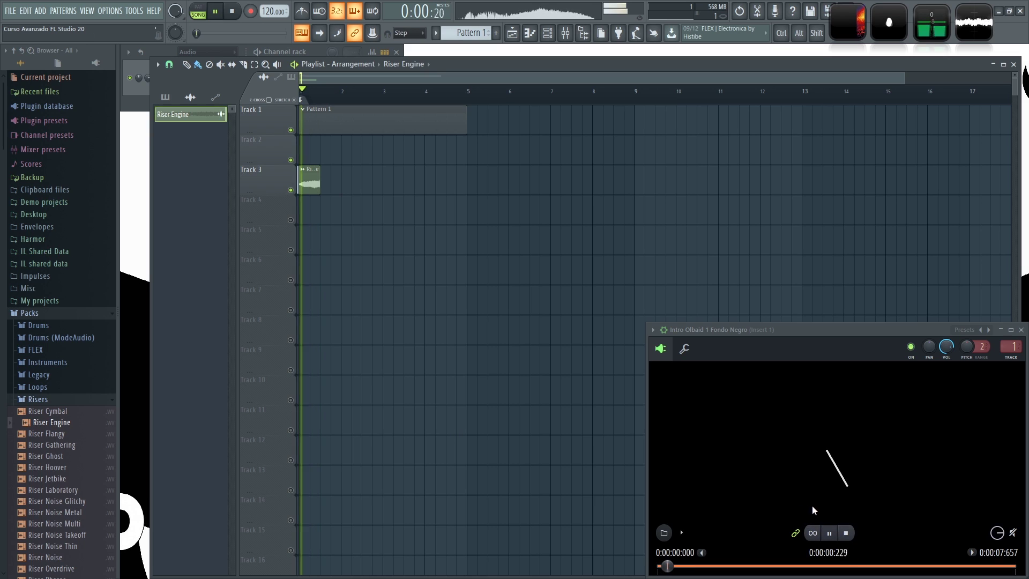
key("space")
Step: Set the Riser Engine clip's length to 0:09:16, play it with the video, and return the playhead near the start of bar 1
scroll(348, 92, "up", 4)
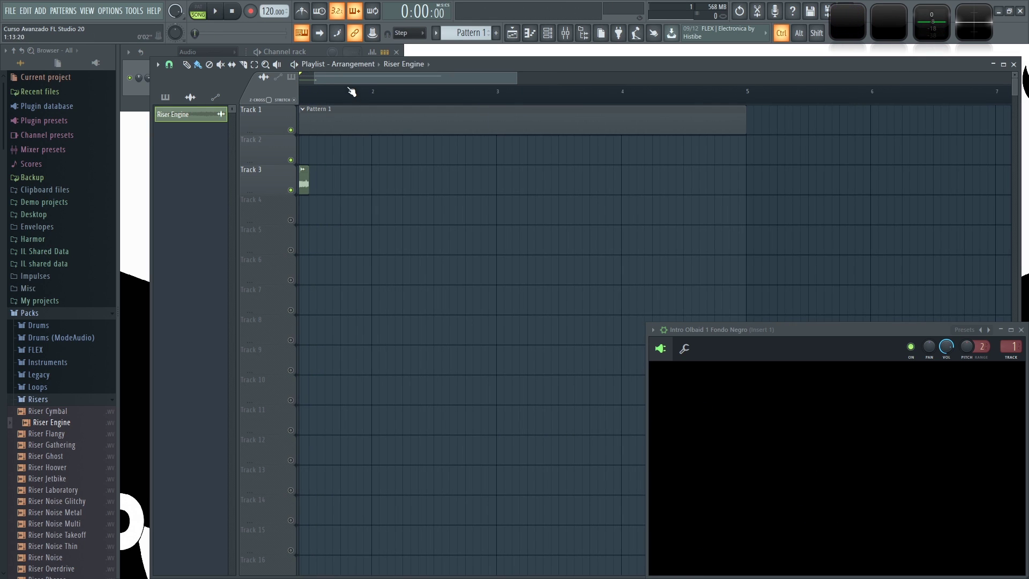
left_click_drag(359, 191, 371, 191)
key("space")
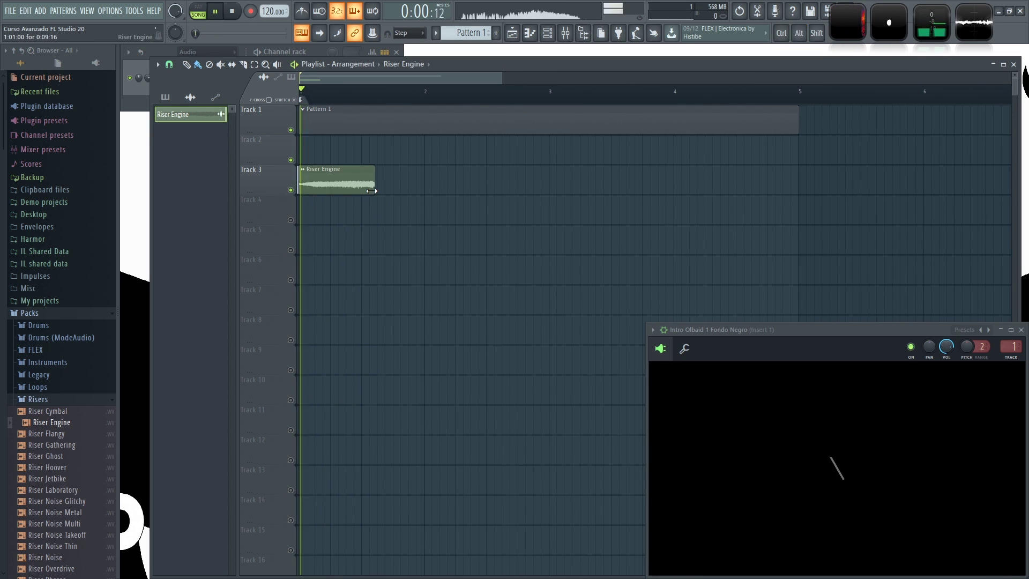
key("space")
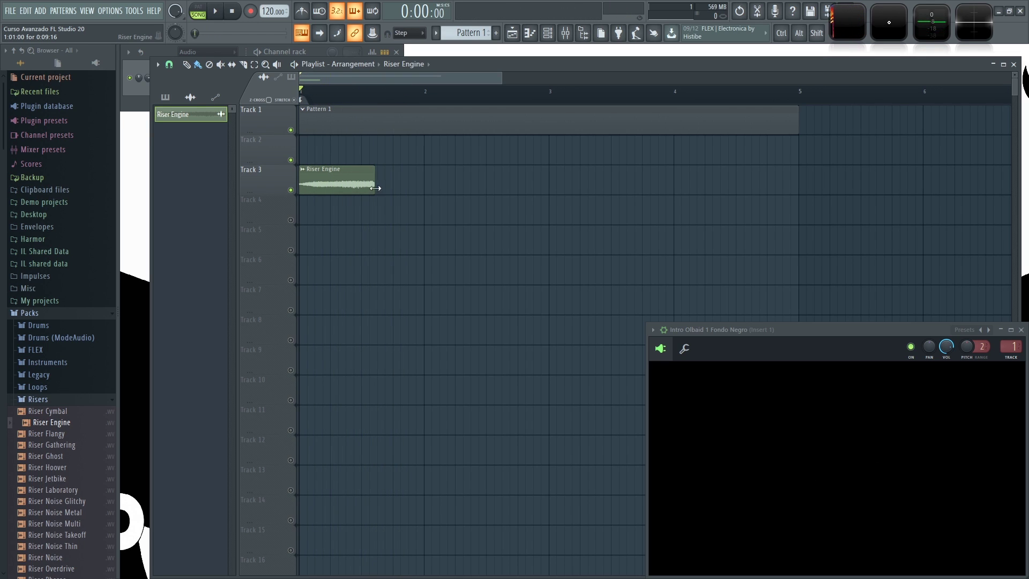
key("space")
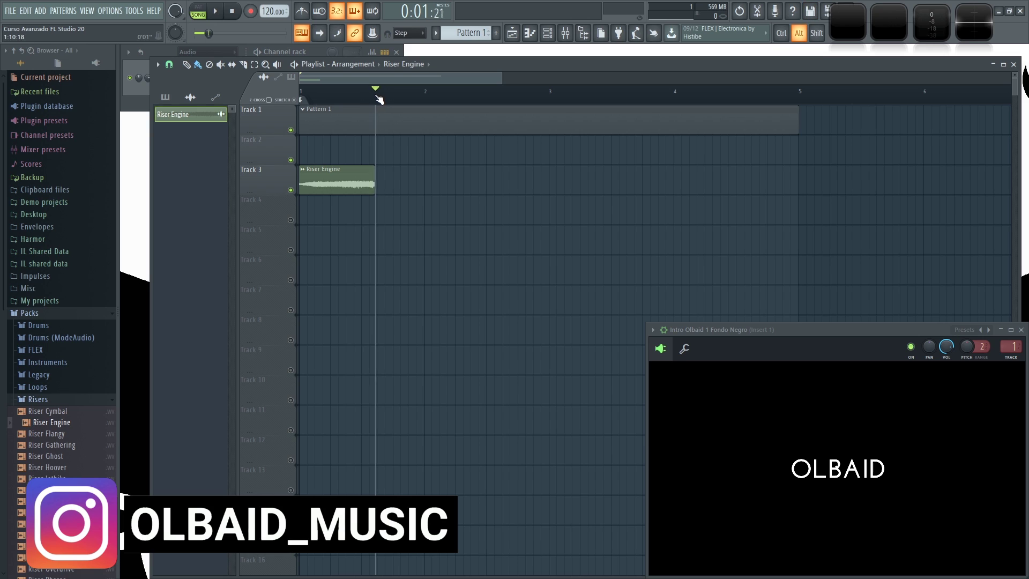
left_click_drag(379, 99, 298, 92)
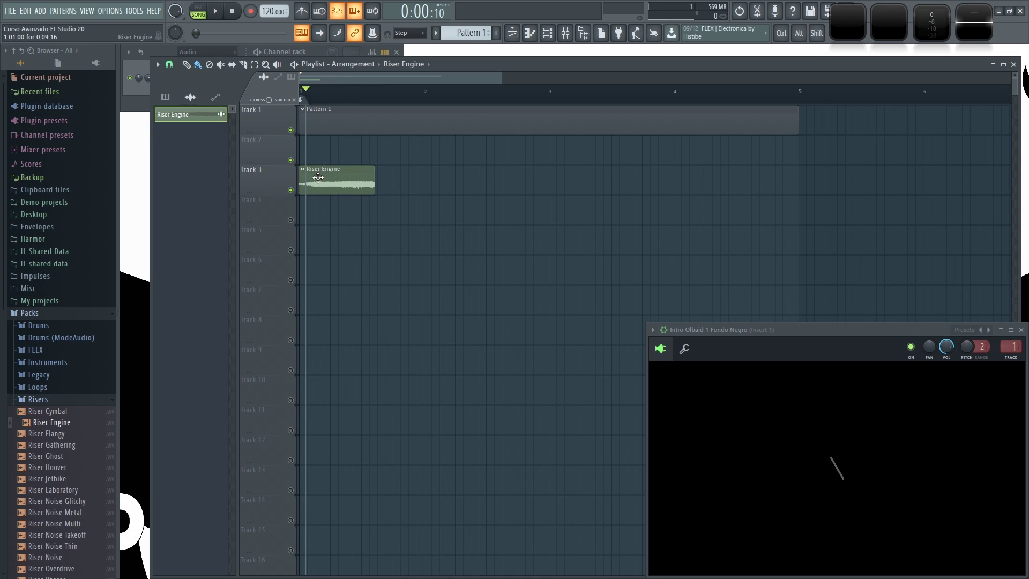
Step: Add a quick fade-in to the Riser Engine sample, close its settings, and move the playhead to 0:00:87
double_click(338, 179)
left_click_drag(399, 301, 398, 287)
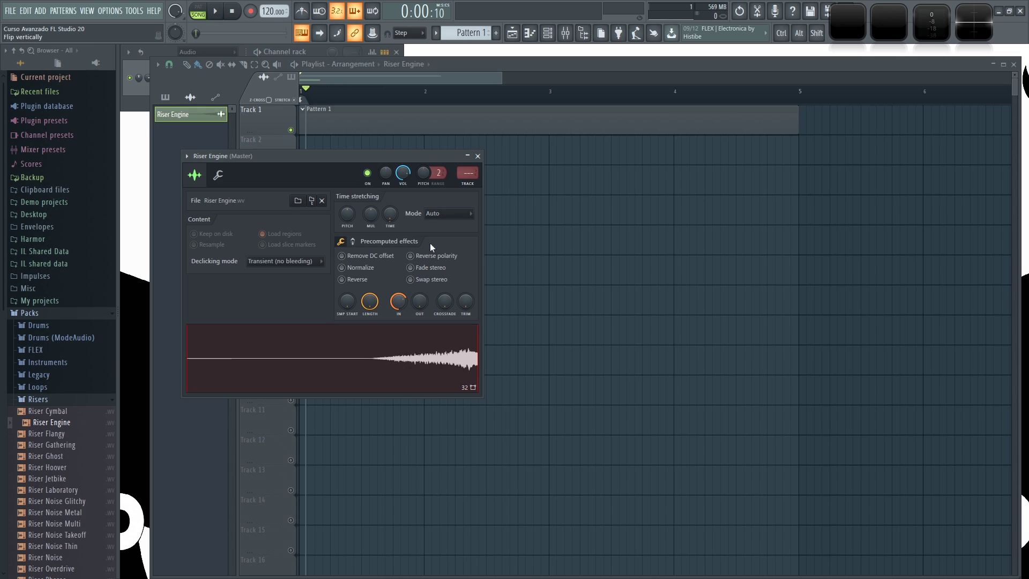
left_click(478, 156)
left_click(355, 100)
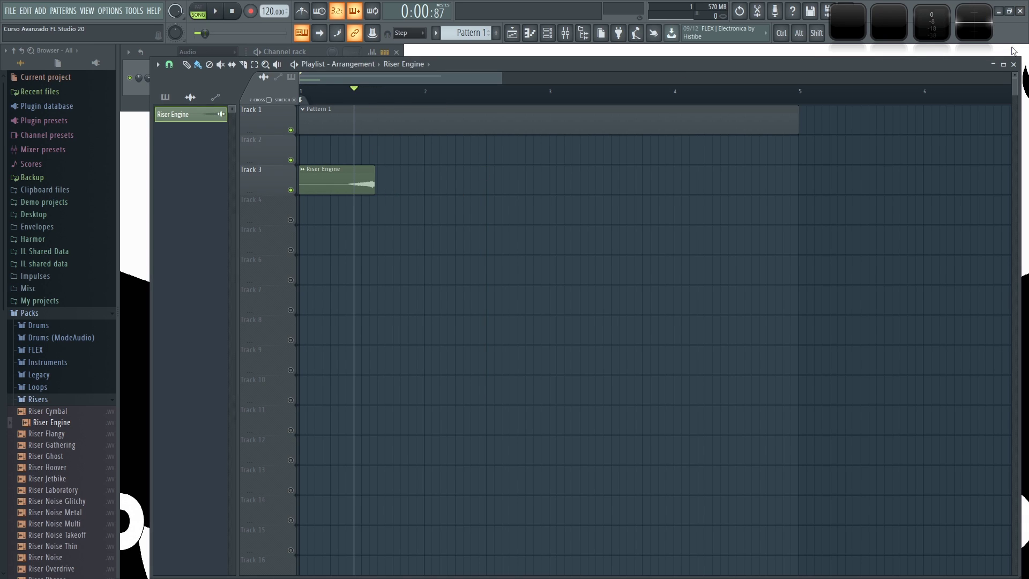
Step: Close the playlist, show all channels to reopen the video channel's window, and bring the playlist back behind it
left_click(1014, 64)
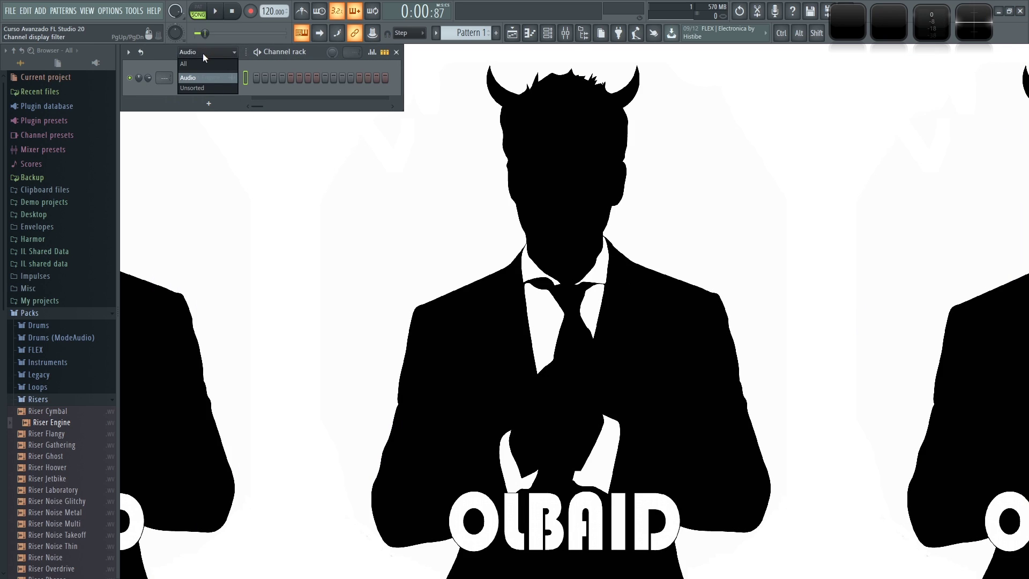
left_click(183, 64)
left_click(212, 95)
left_click(653, 330)
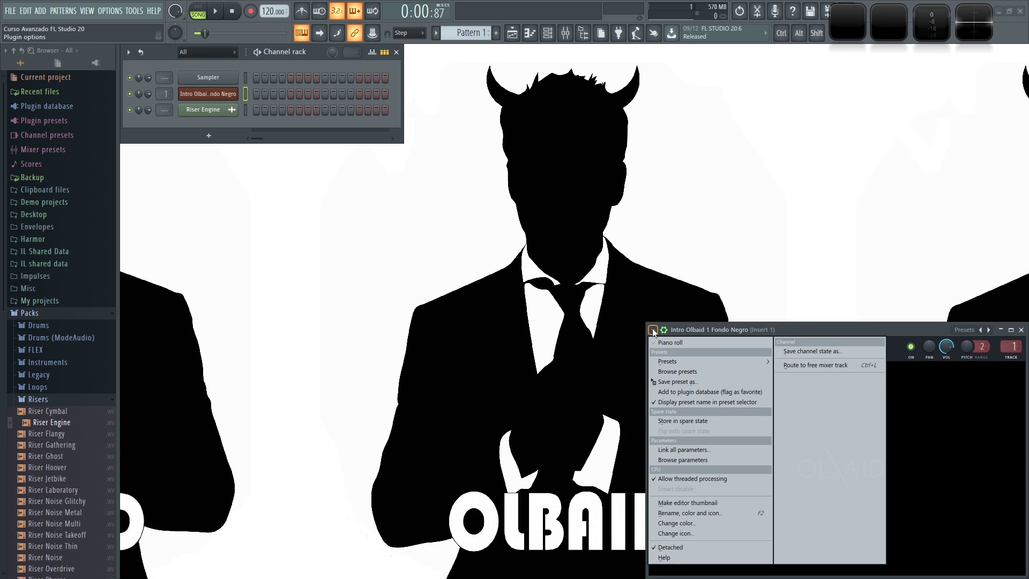
left_click(868, 335)
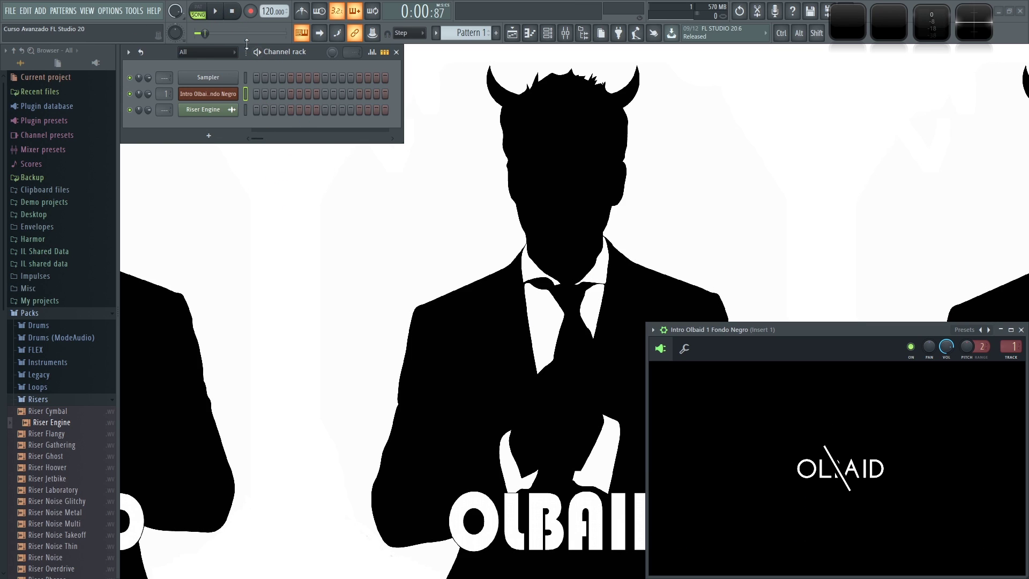
left_click(512, 33)
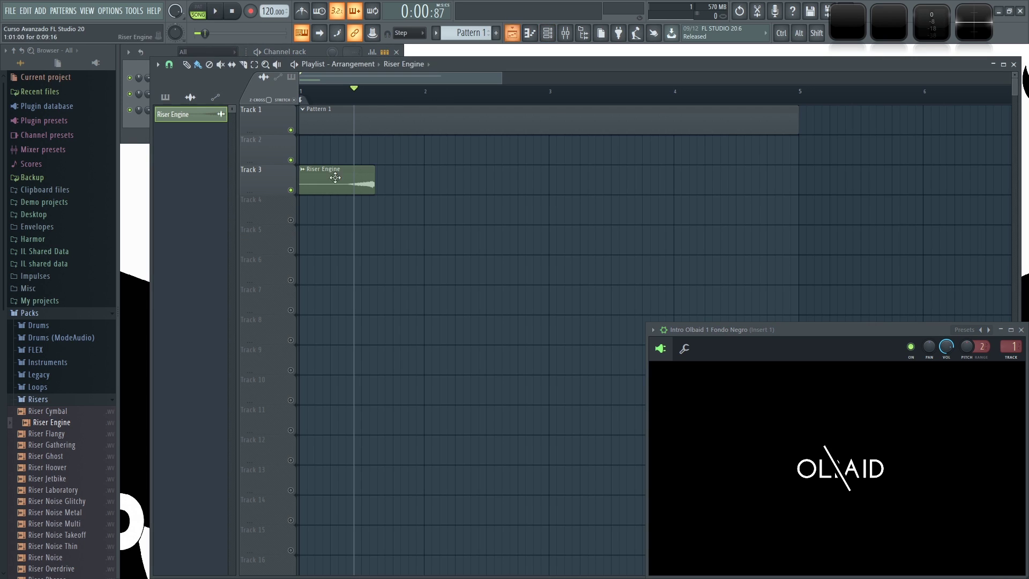
Step: Browse the Strings folder in the Legacy Instruments pack and audition some of its samples
left_click(50, 401)
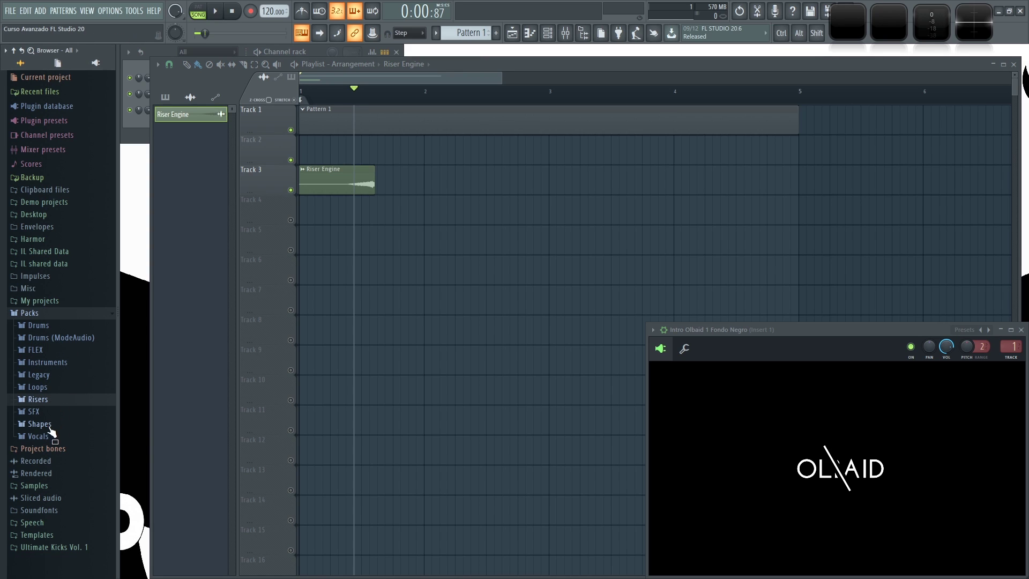
left_click(49, 376)
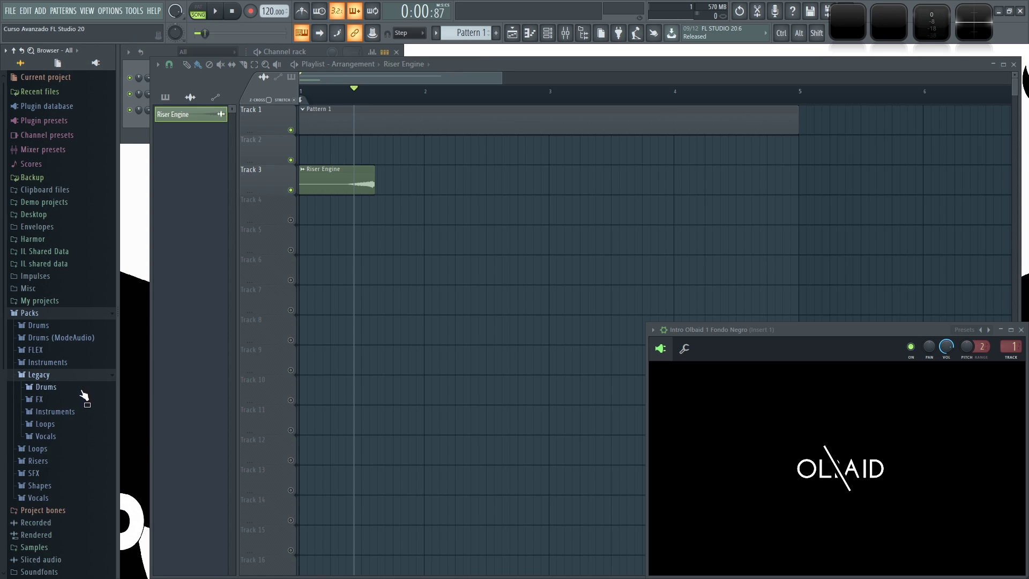
left_click(55, 412)
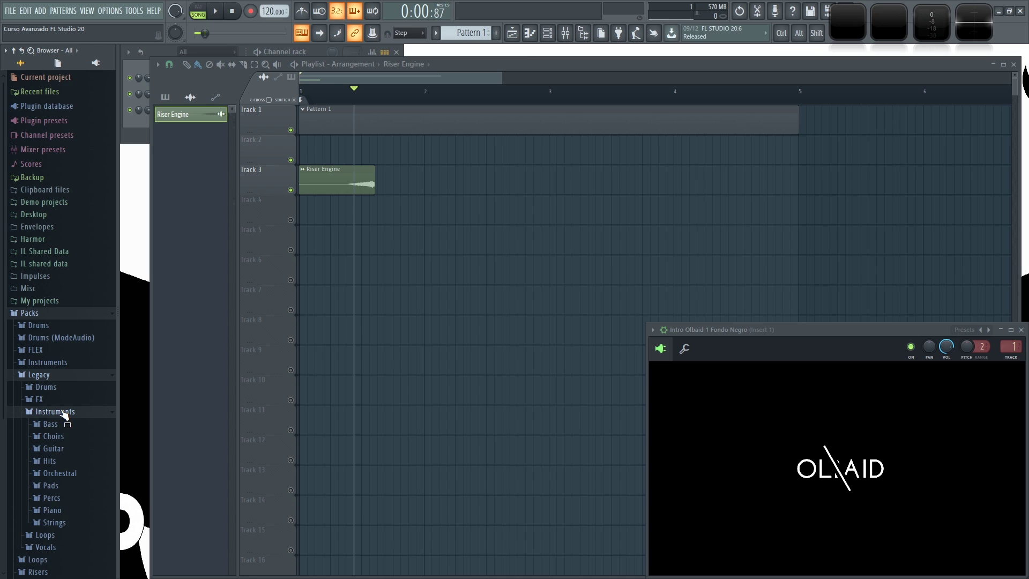
left_click(57, 523)
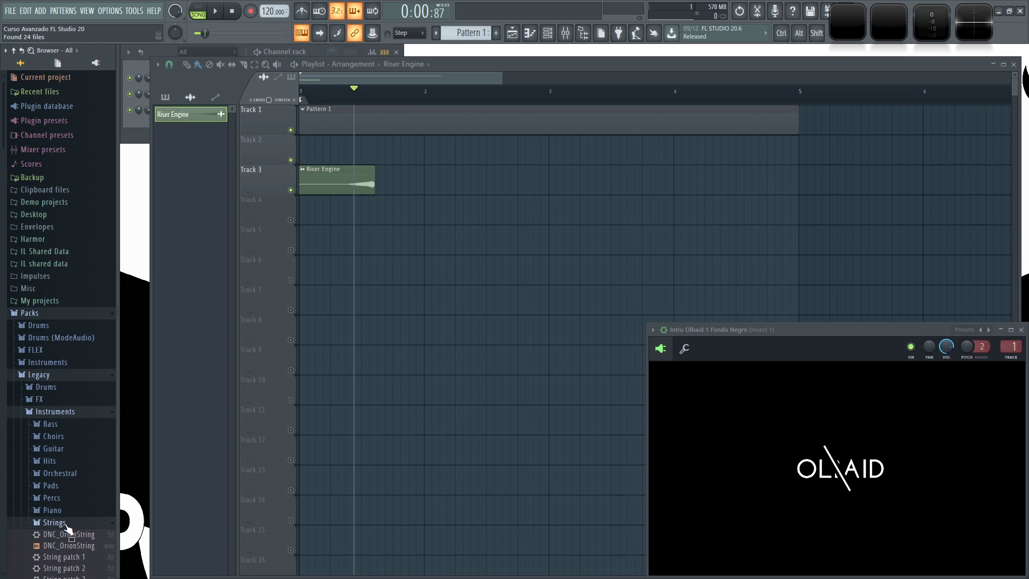
scroll(75, 544, "down", 10)
left_click(68, 298)
left_click(74, 254)
scroll(59, 321, "up", 8)
left_click(63, 389)
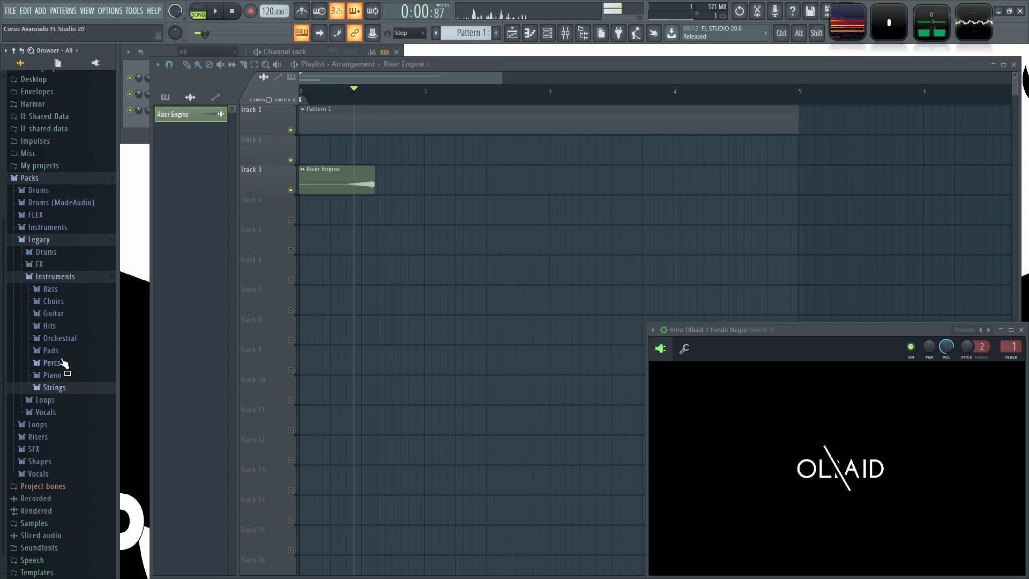
Step: Place the PAD_Bentasmic sample from the Legacy Pads folder on Track 4, starting at bar 1
left_click(62, 352)
left_click(80, 387)
left_click_drag(80, 397, 358, 216)
left_click(291, 220)
Step: Set the PAD_Bentasmic clip's length to 2:13:18 and play the project with the video
left_click_drag(729, 198, 656, 198)
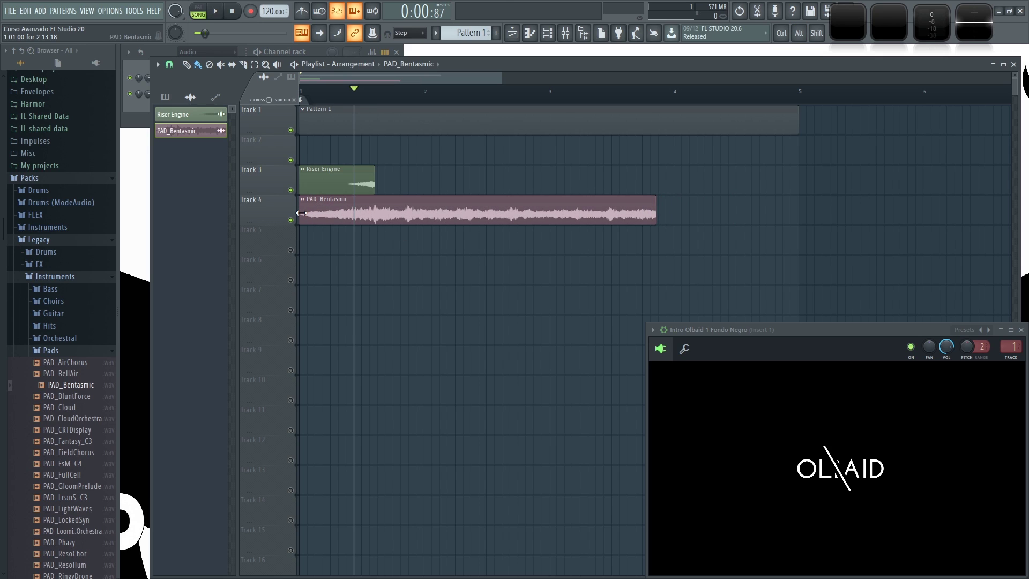
key("space")
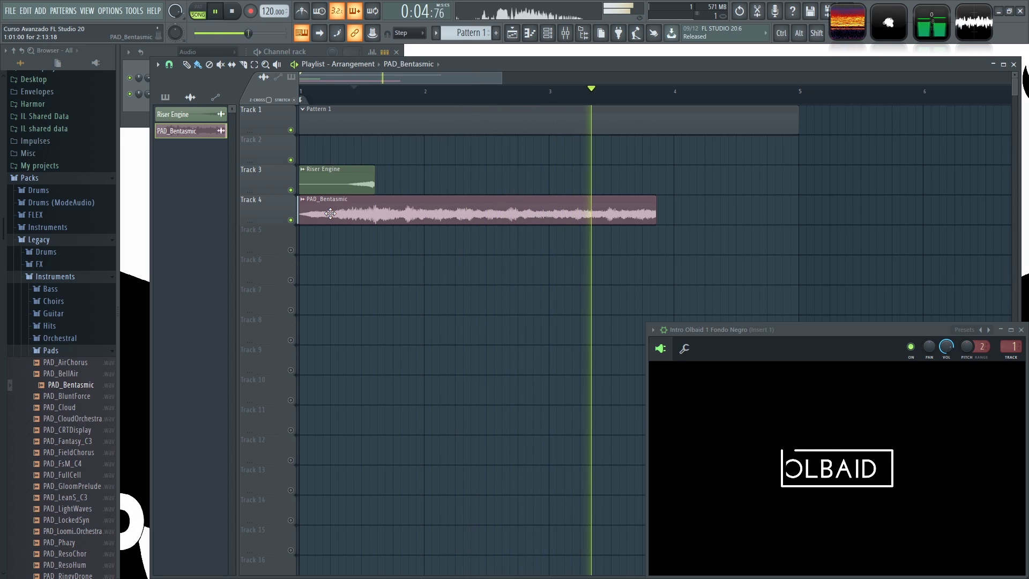
key("space")
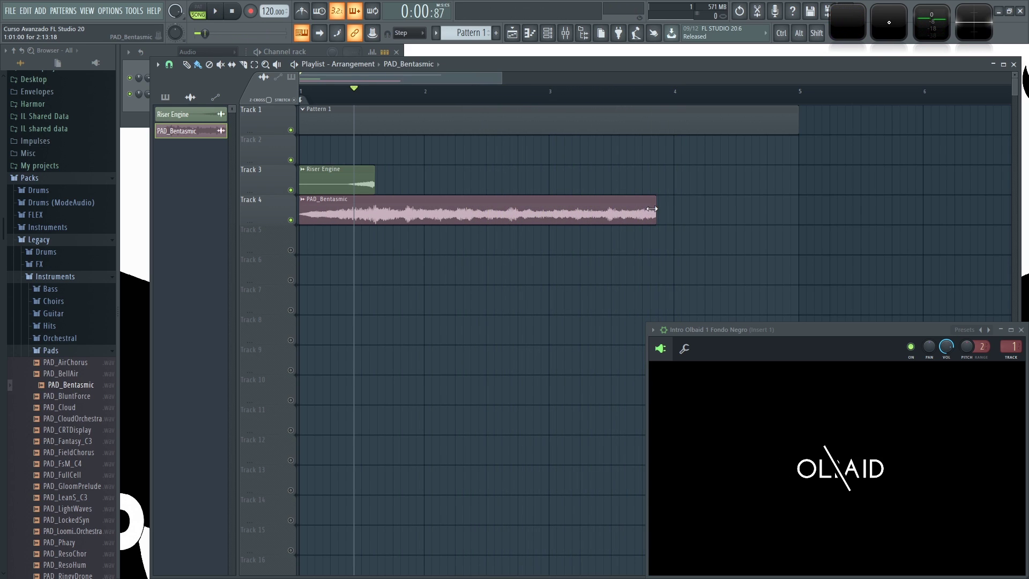
Step: Add a quick fade-out to the PAD_Bentasmic sample, close its settings, and start playback
double_click(628, 208)
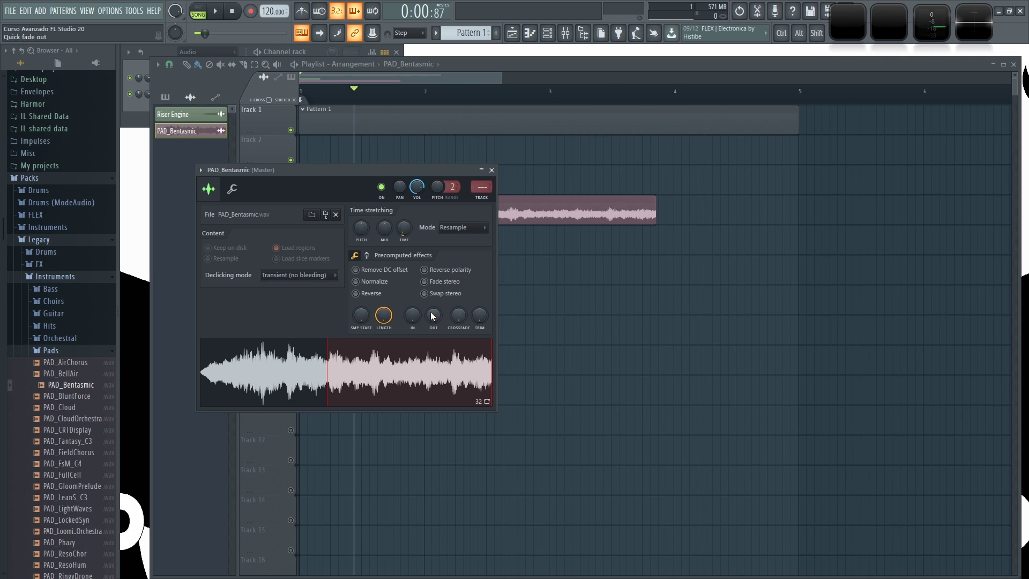
left_click_drag(433, 315, 433, 300)
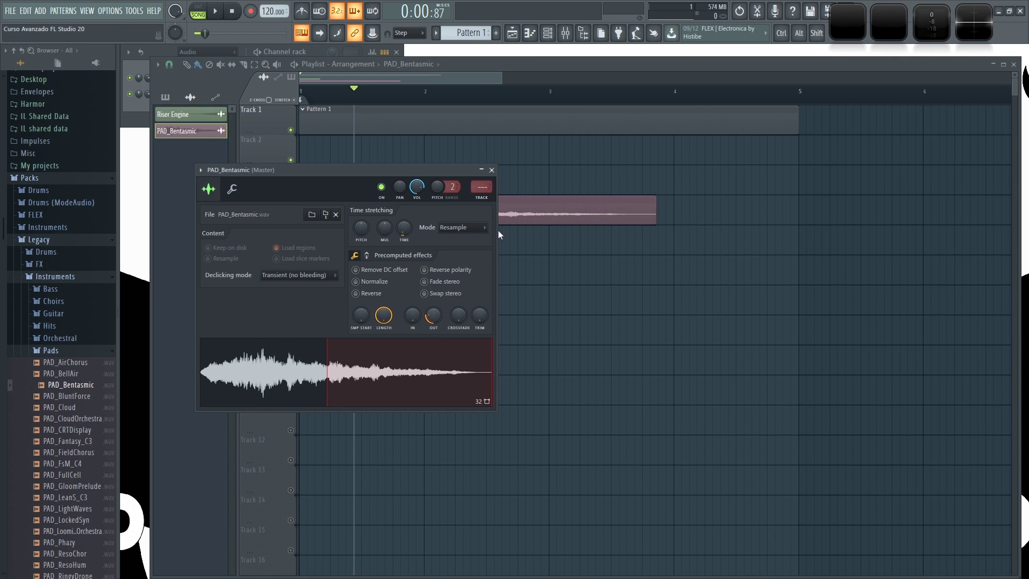
left_click(492, 169)
key("space")
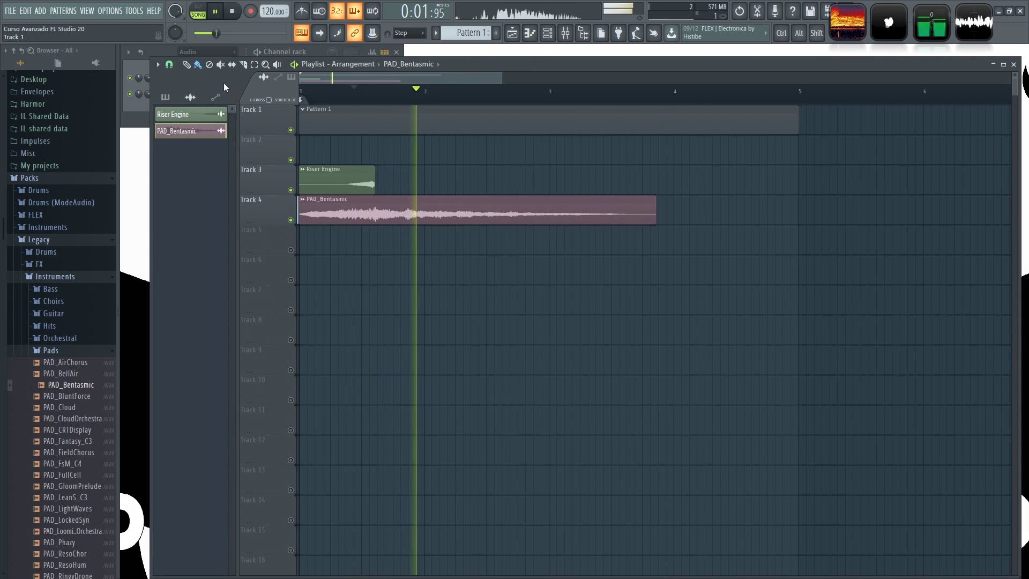
Step: Show all channels in the channel rack, reopen the video window, and replay the project with the riser and pad
left_click(175, 54)
left_click(207, 52)
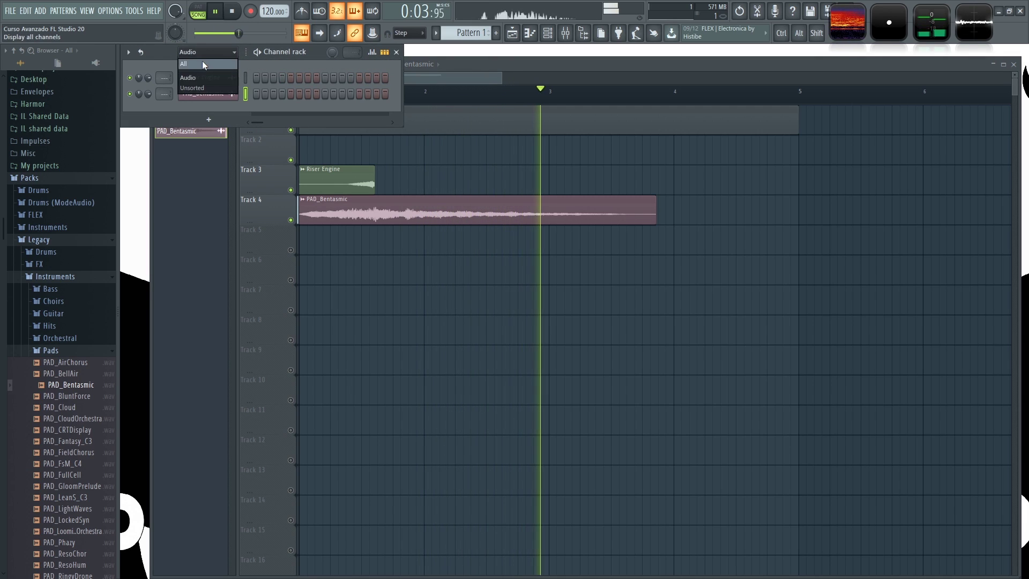
left_click(202, 60)
left_click(209, 94)
key("space")
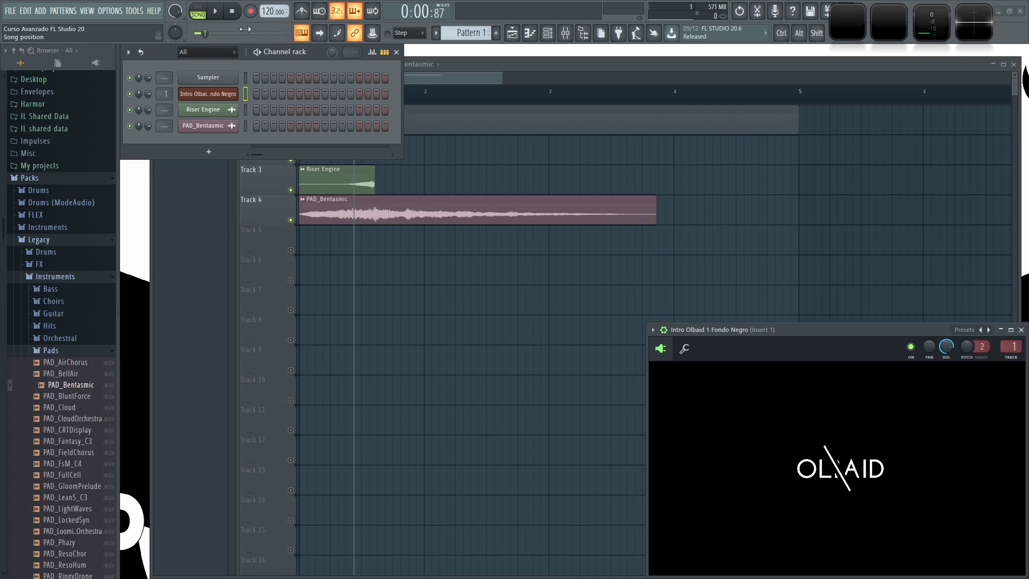
key("space")
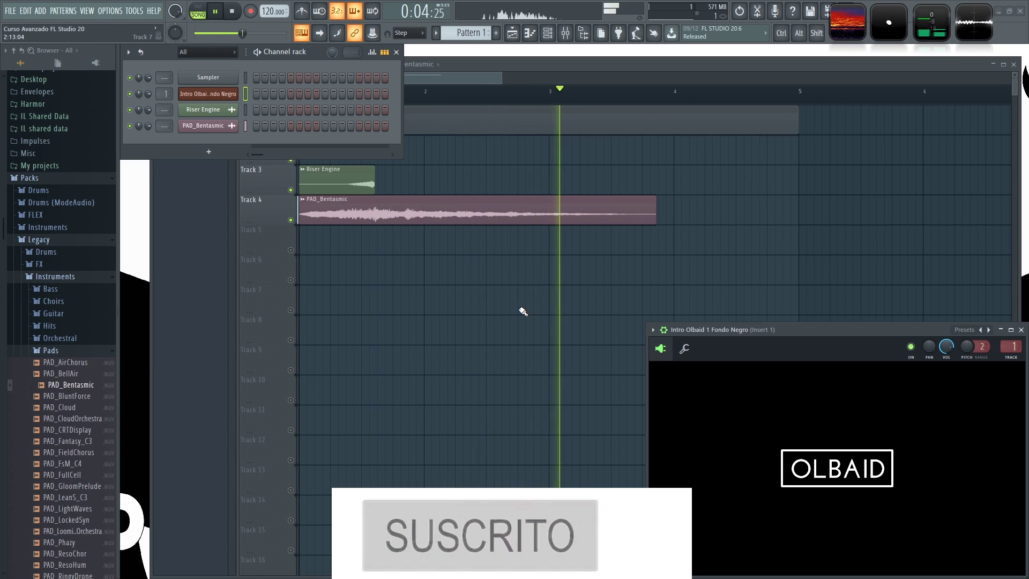
key("space")
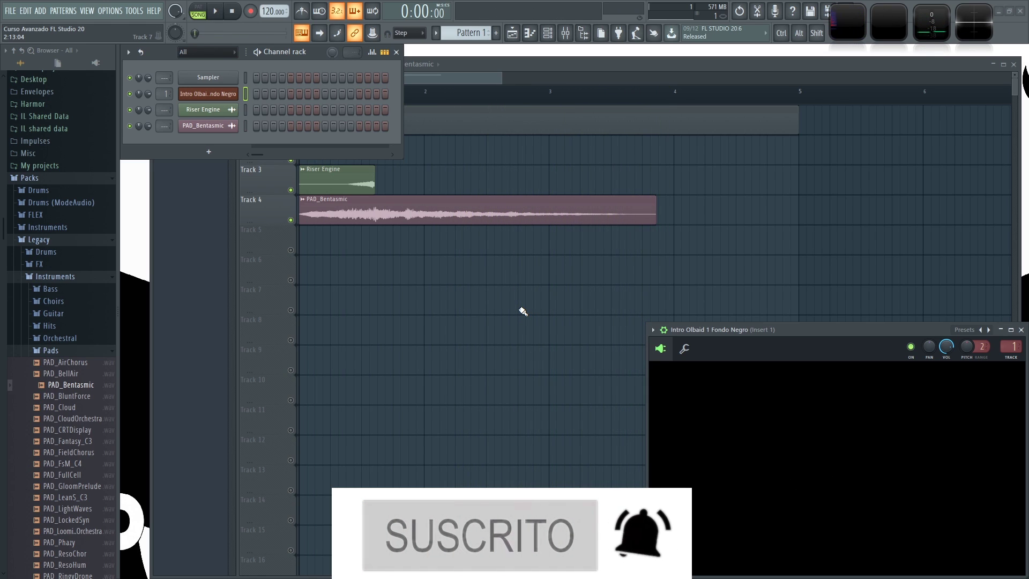
left_click(39, 240)
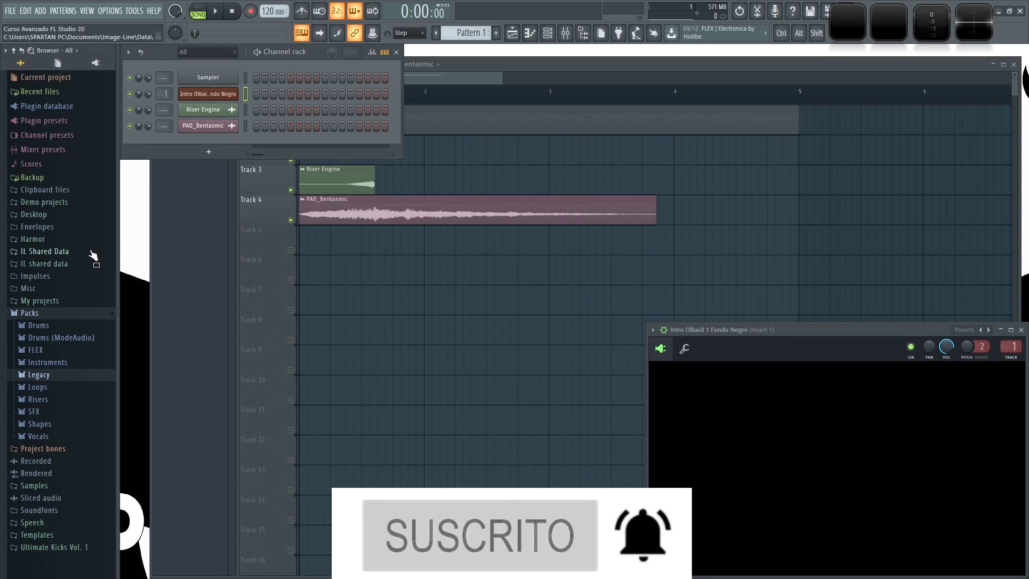
Step: Place the Riser Noise Thin sample from the Risers pack on Track 5, starting at 1:06:00
left_click(59, 400)
left_click(65, 356)
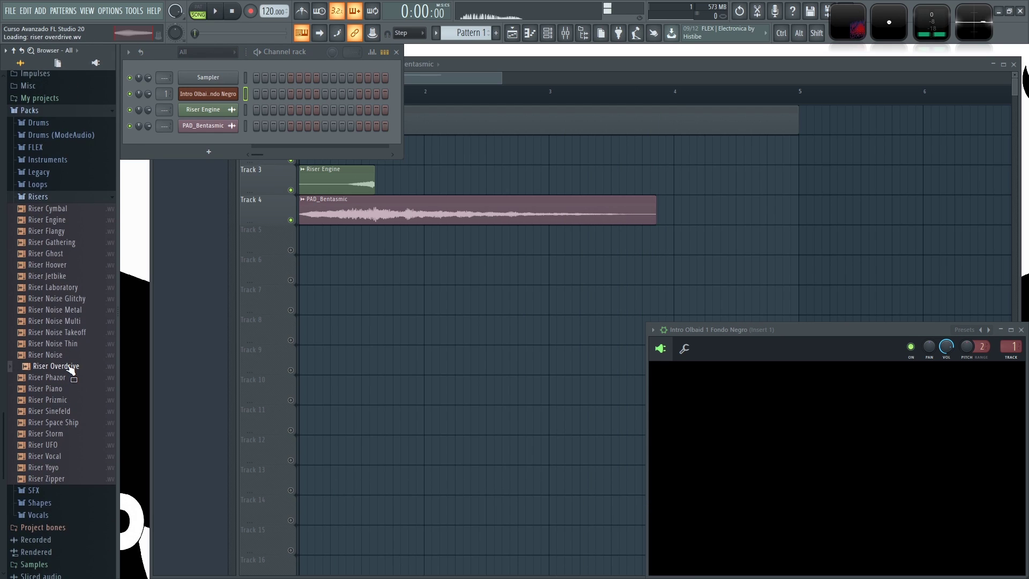
left_click(71, 345)
left_click_drag(66, 350, 505, 245)
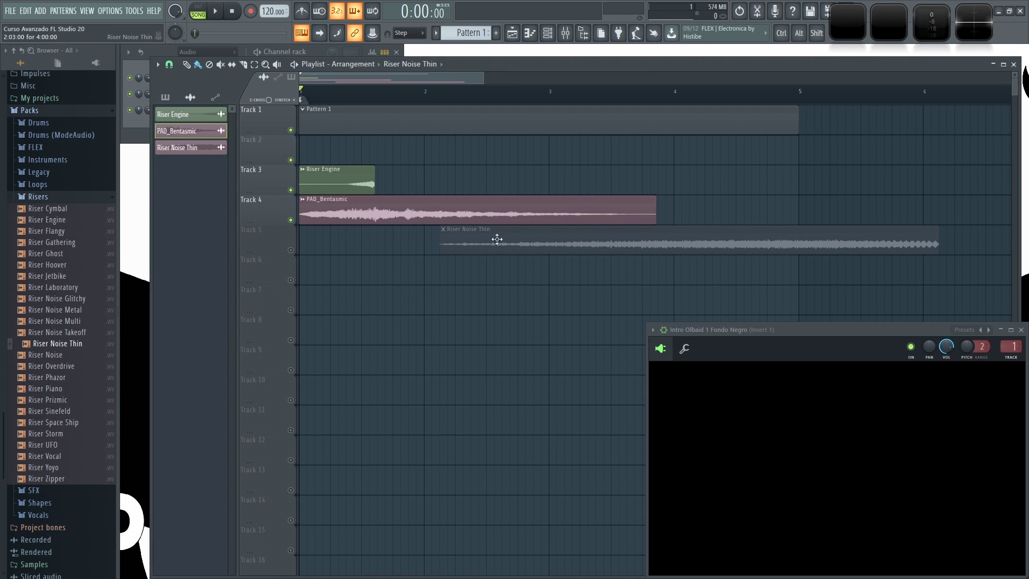
left_click_drag(297, 256, 361, 239)
Step: Play the project from the second half of bar 3, and reverse the Riser Noise Thin sample in its channel settings
left_click(625, 91)
key("space")
key("space")
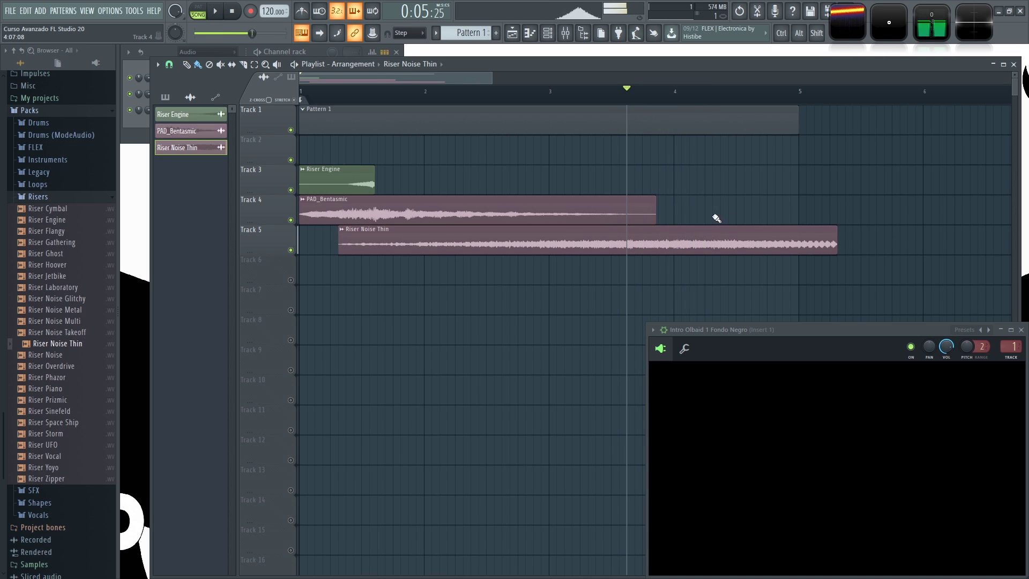
double_click(643, 241)
left_click(370, 307)
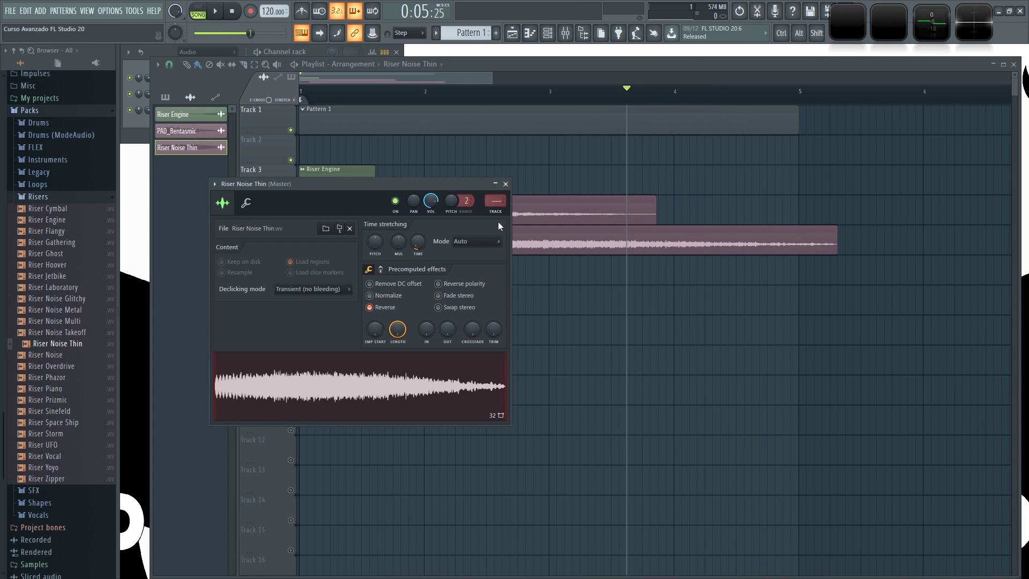
left_click(506, 183)
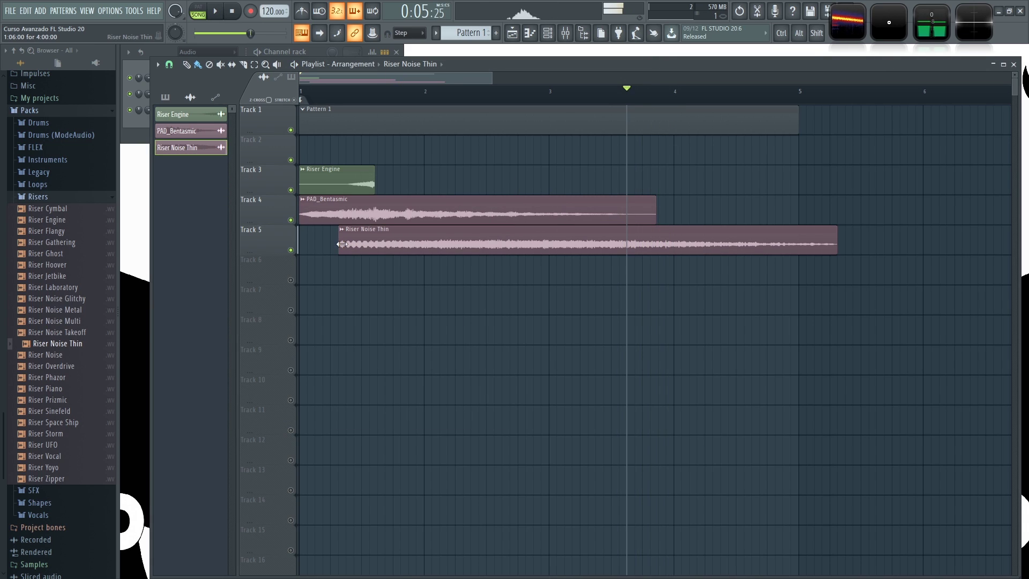
Step: Trim the start of the Riser Noise Thin clip to a length of 1:14:00 and move the clip back to 3:05:00
left_click_drag(338, 244, 613, 244)
key("space")
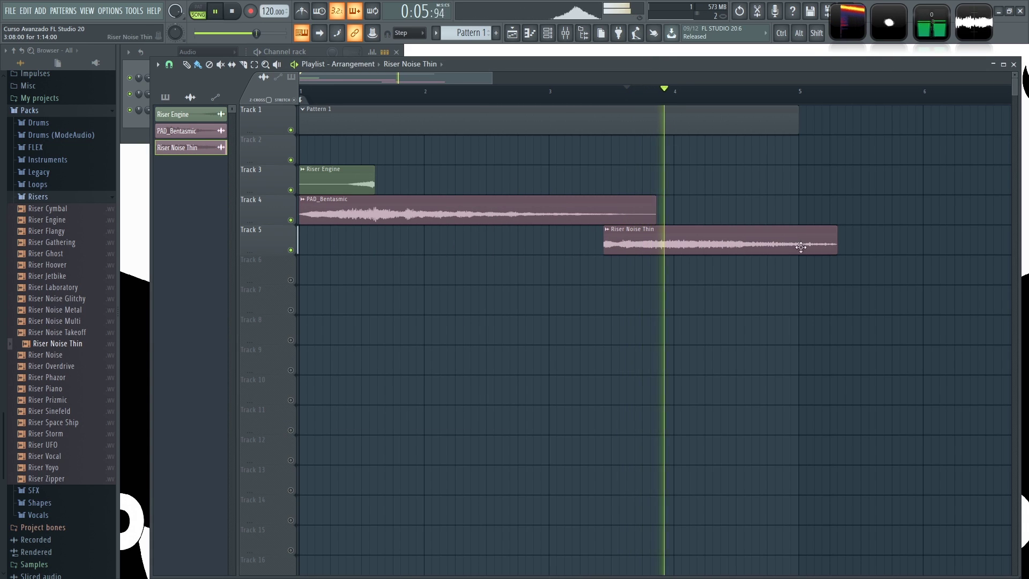
left_click_drag(773, 245, 749, 246)
Step: Show all channels in the channel rack, reopen the Intro Olbaid 1 Fondo Negro video window, and stop playback
left_click(160, 51)
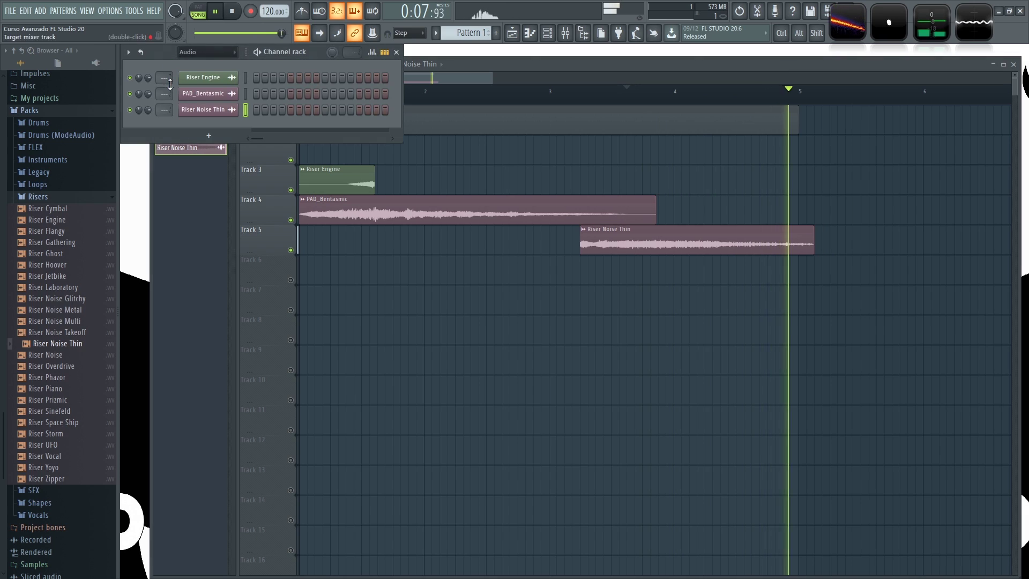
left_click(185, 52)
left_click(198, 62)
key("space")
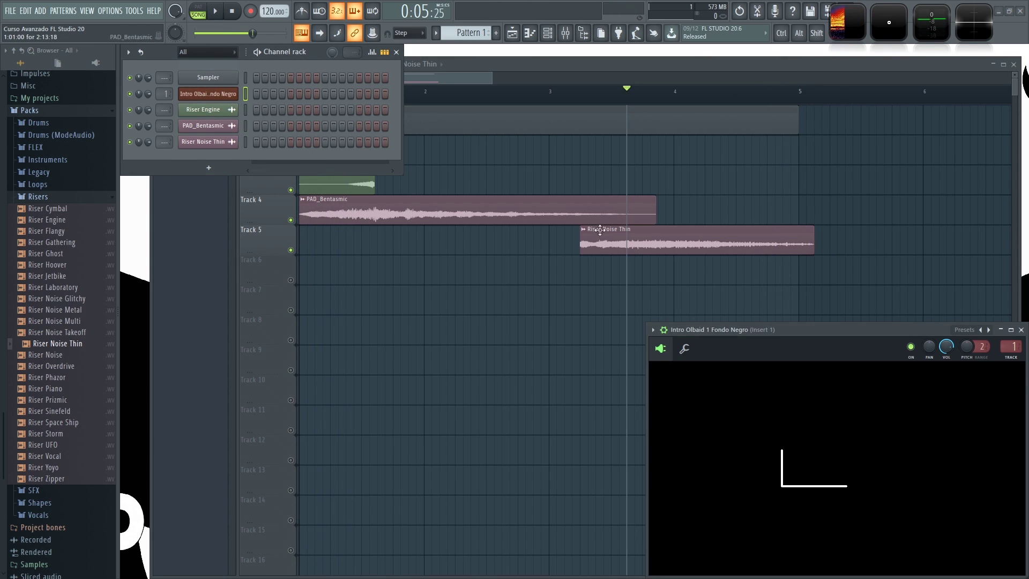
Step: Detach the video player window and move it over the lower part of the browser
left_click_drag(724, 332, 719, 300)
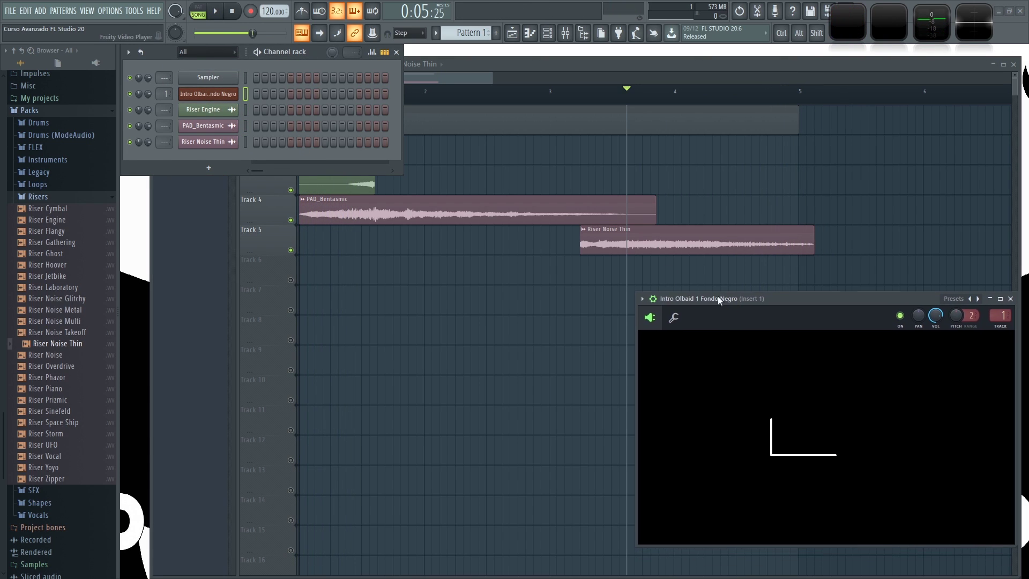
left_click(642, 299)
left_click(642, 299)
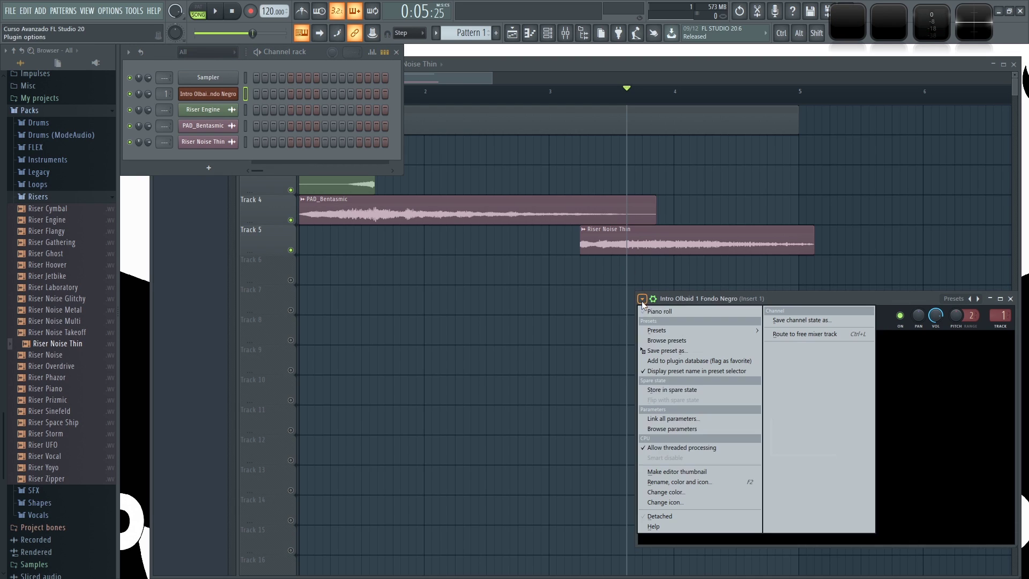
left_click(677, 516)
left_click_drag(798, 303, 166, 333)
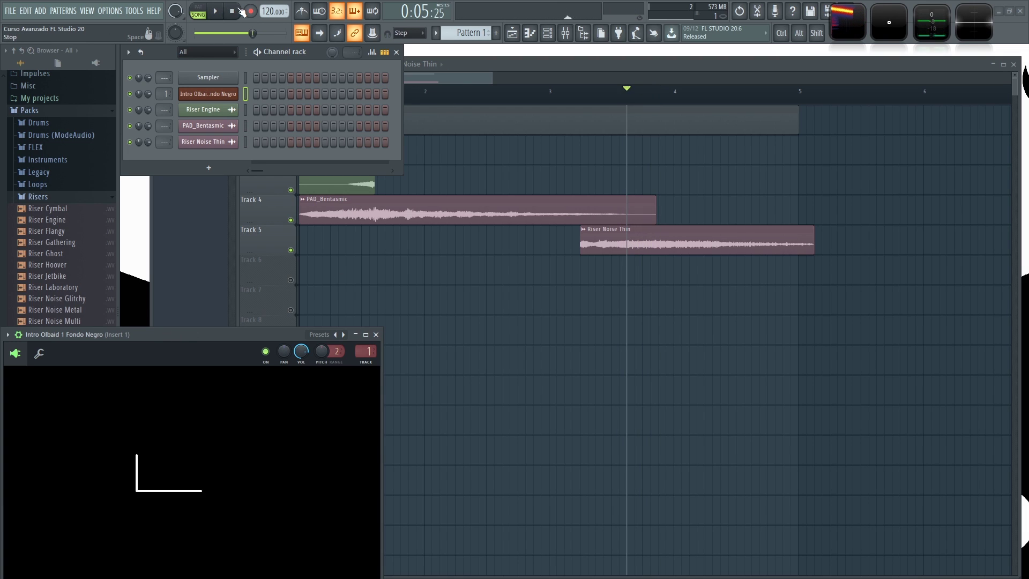
Step: Replay the project with the video and trim the end of the Riser Noise Thin clip to a length of 0:11:03
key("space")
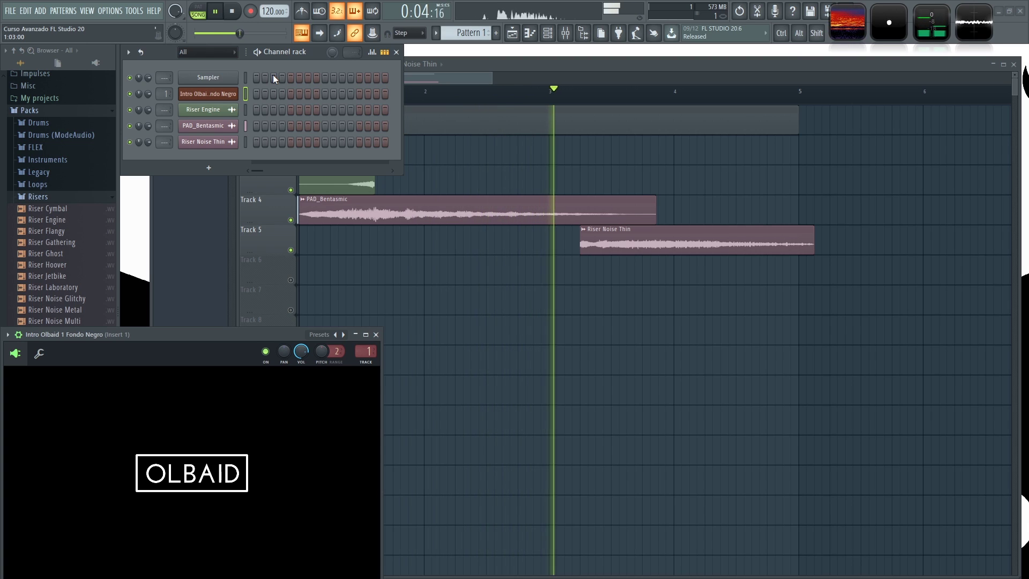
key("space")
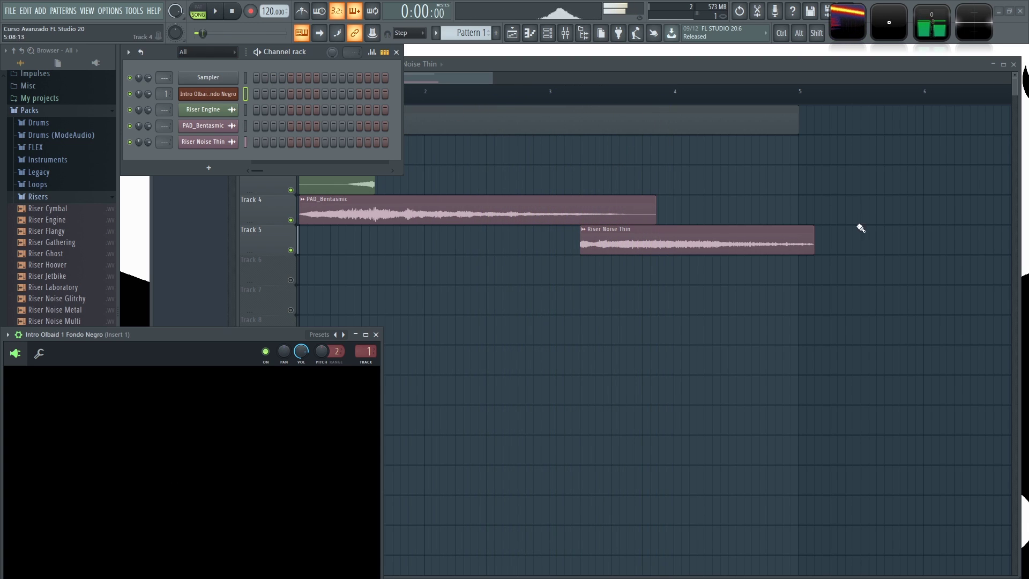
left_click_drag(813, 240, 745, 240)
key("space")
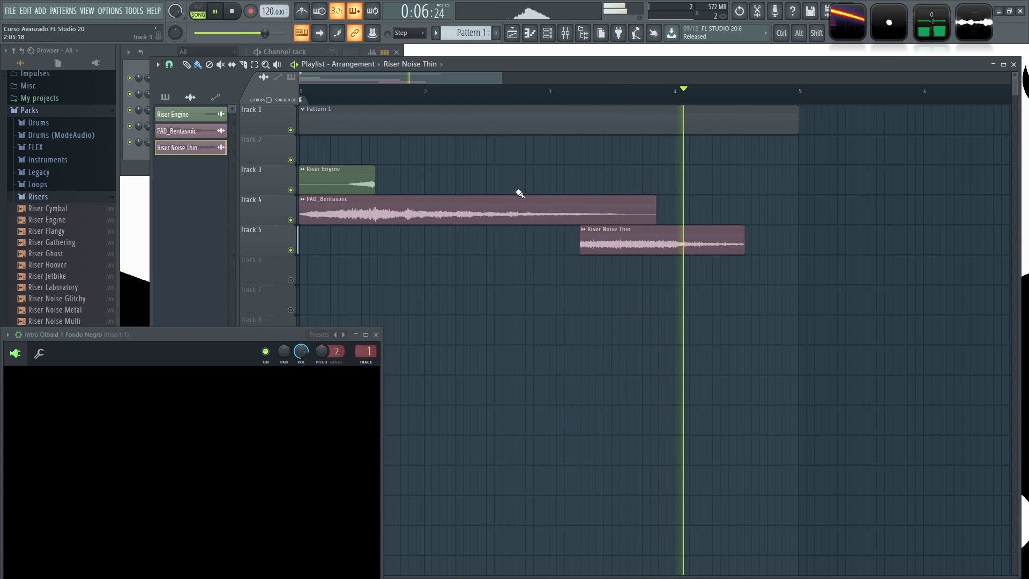
left_click_drag(743, 236, 667, 236)
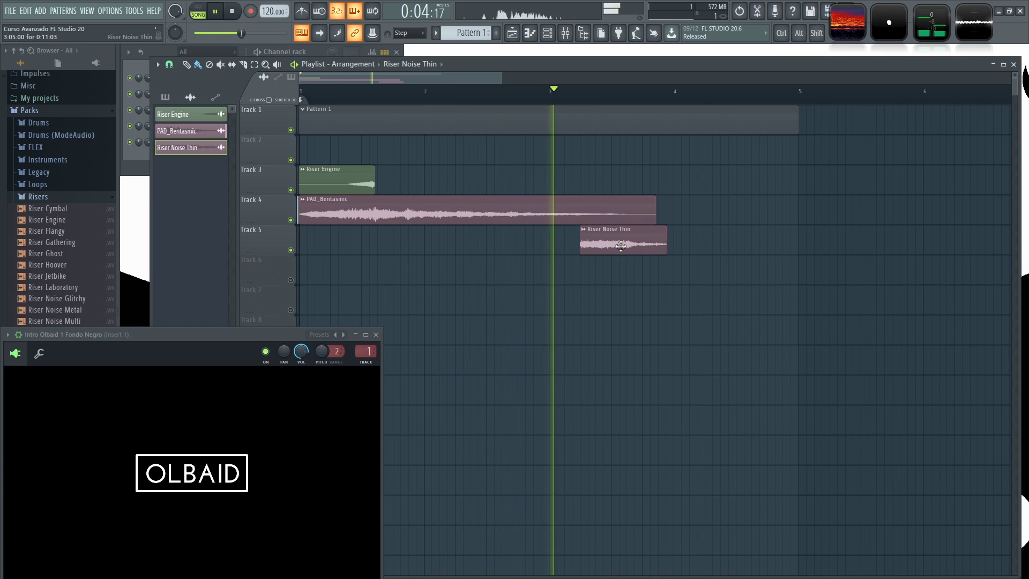
key("space")
Step: Route the Riser Engine, PAD_Bentasmic and Riser Noise Thin channels to mixer track 2 and load Fruity Reeverb 2 in its first effect slot
left_click(166, 52)
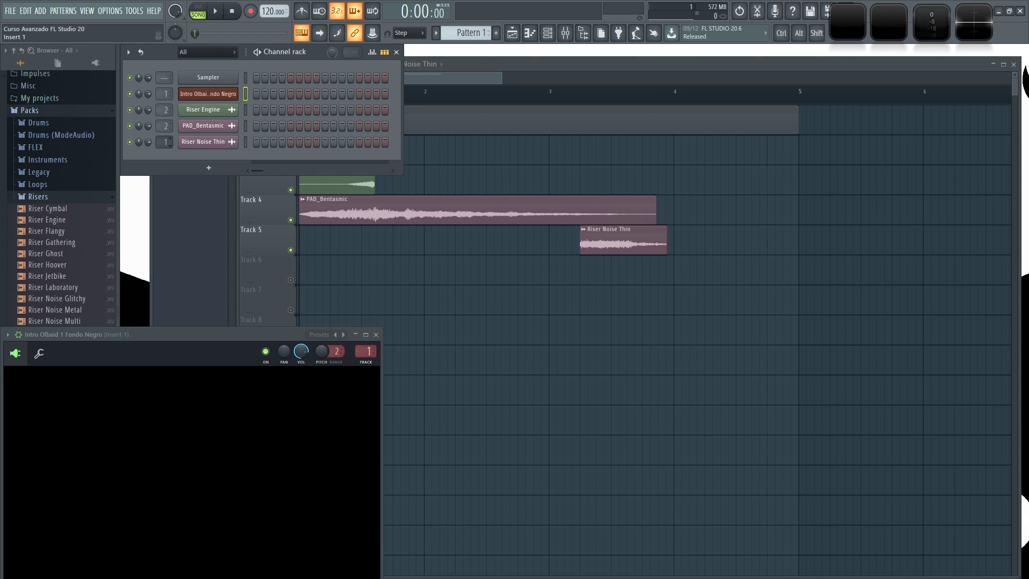
left_click(167, 142)
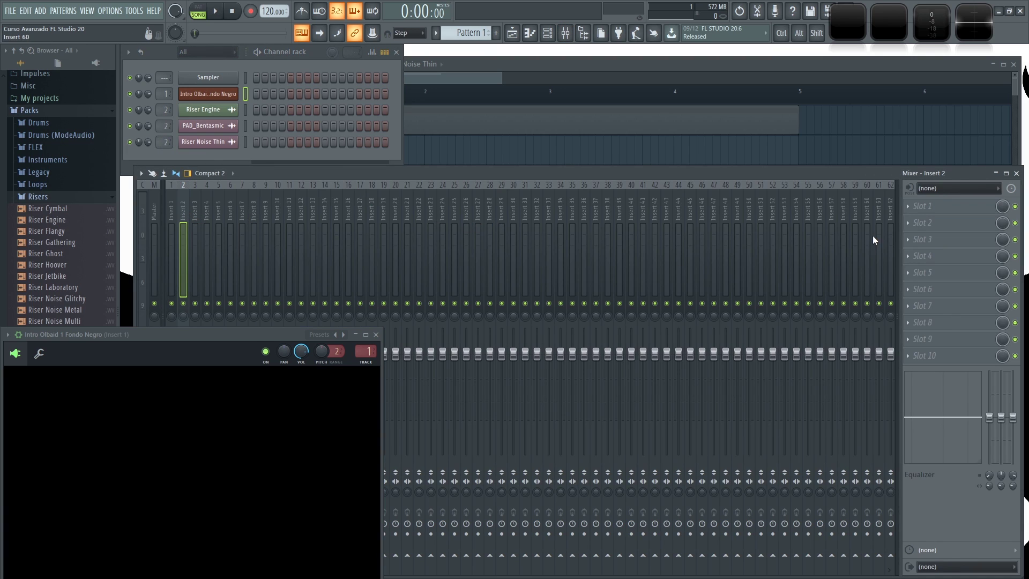
left_click(907, 205)
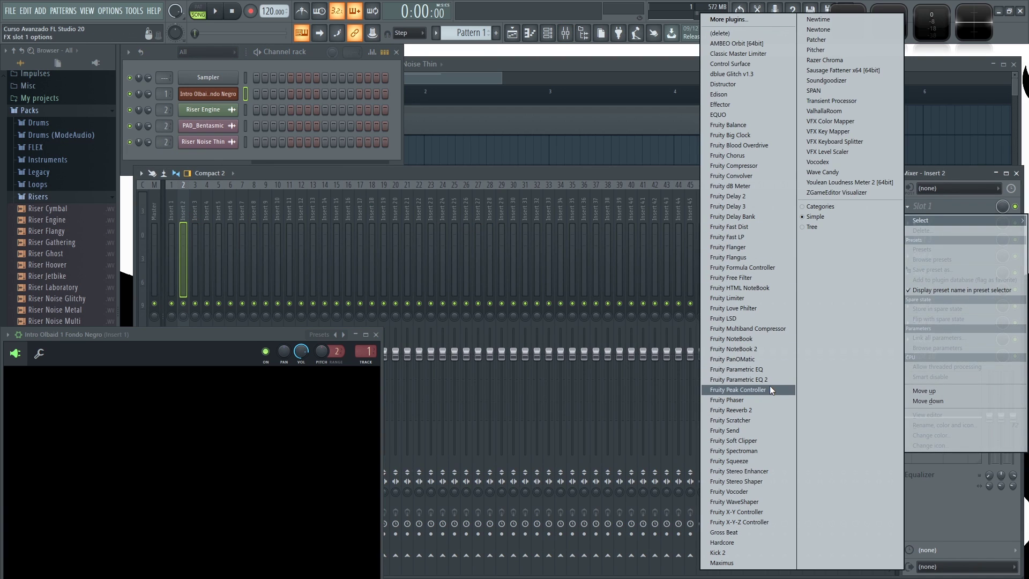
left_click(774, 410)
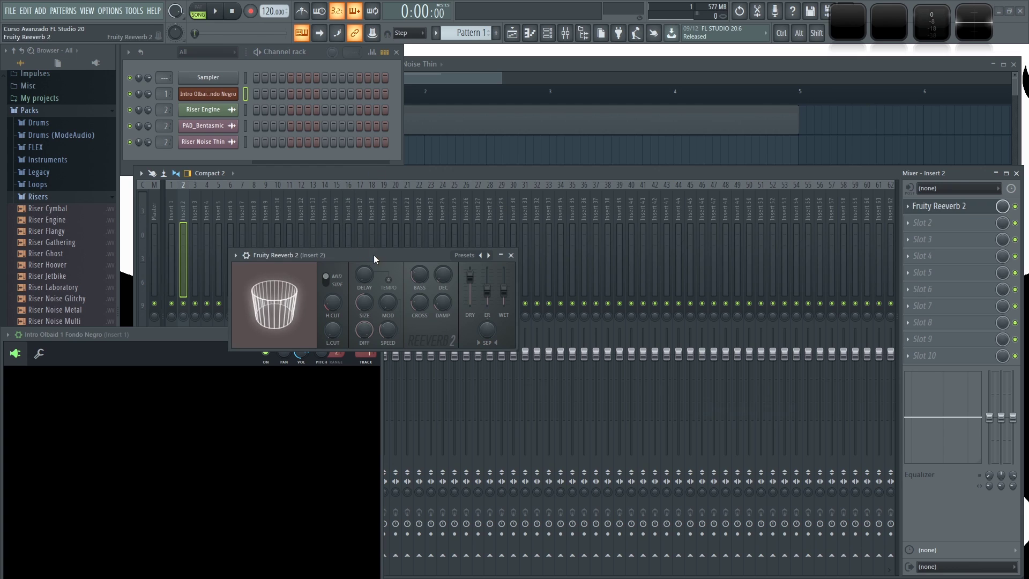
Step: Lower the dry level and raise the wet level of Fruity Reeverb 2 while playing the project
key("space")
left_click_drag(663, 244, 630, 241)
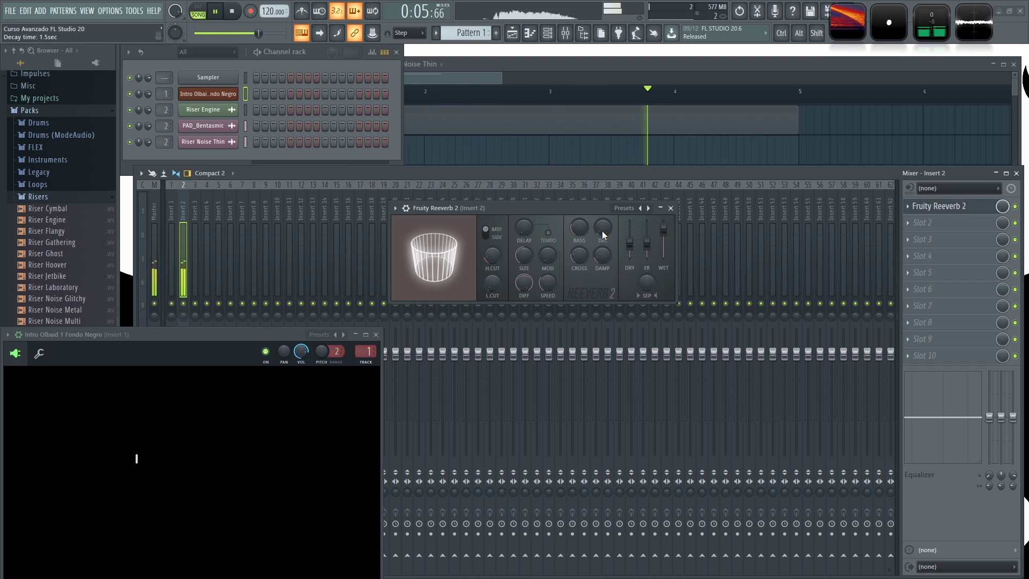
left_click(258, 49)
key("space")
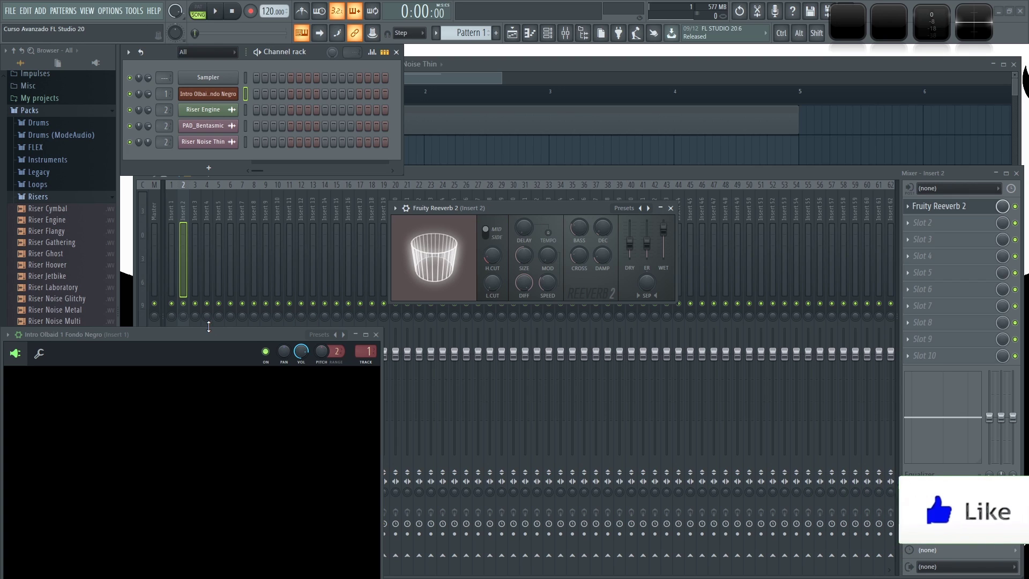
Step: Replay the project with the video and reverb, and move the video window to the centre over the mixer
left_click_drag(178, 333, 192, 331)
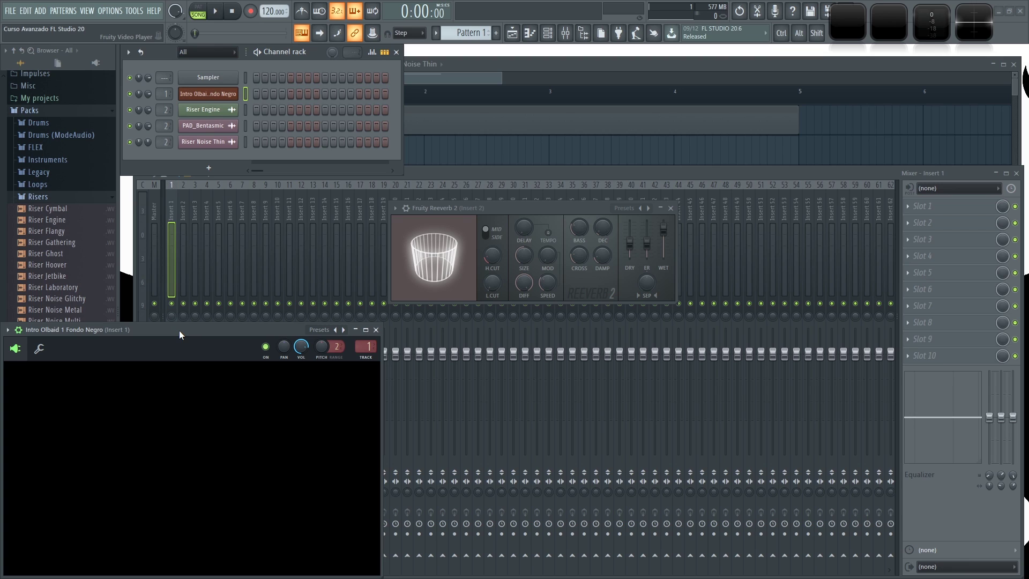
key("space")
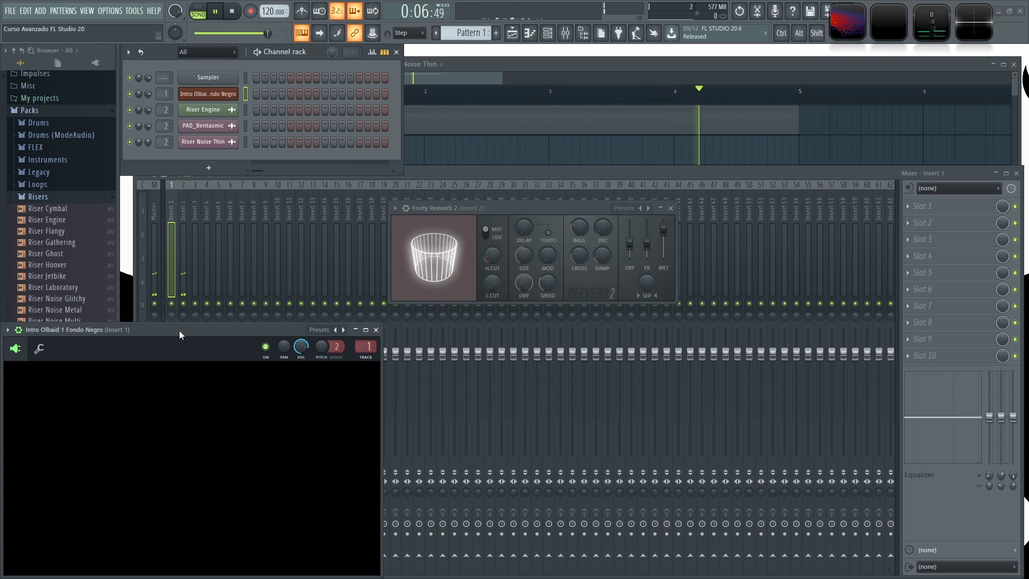
key("space")
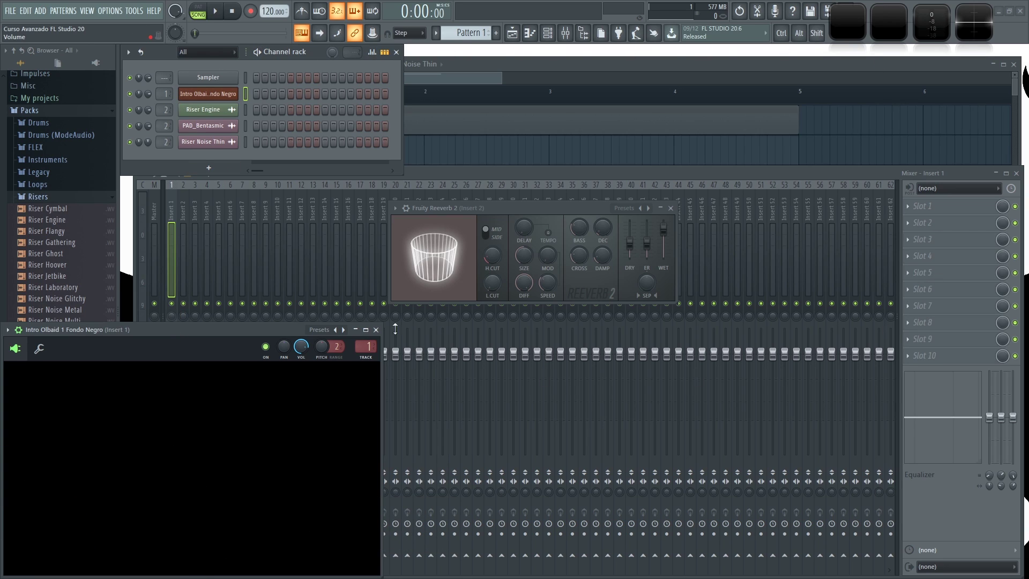
left_click_drag(216, 328, 532, 146)
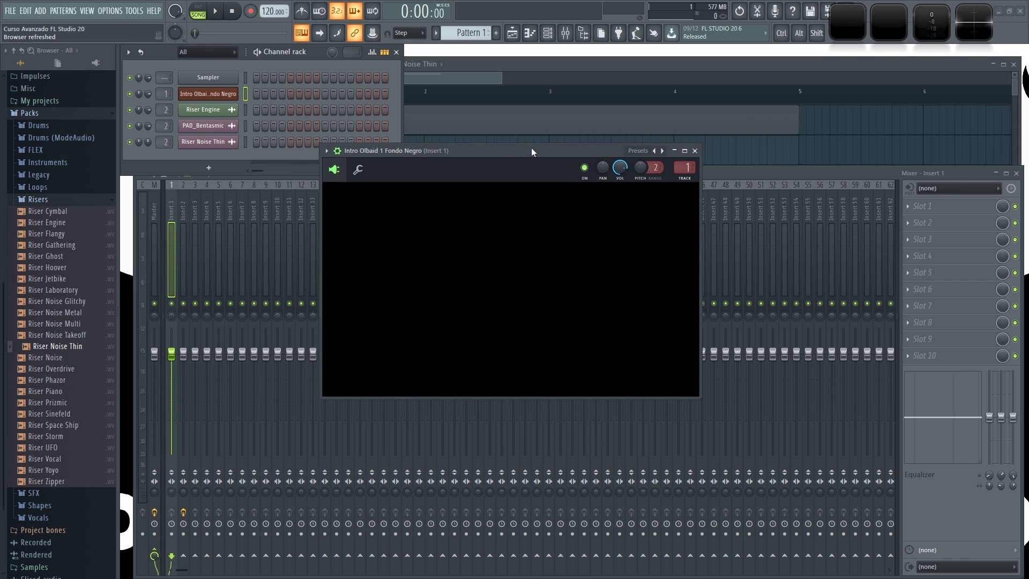